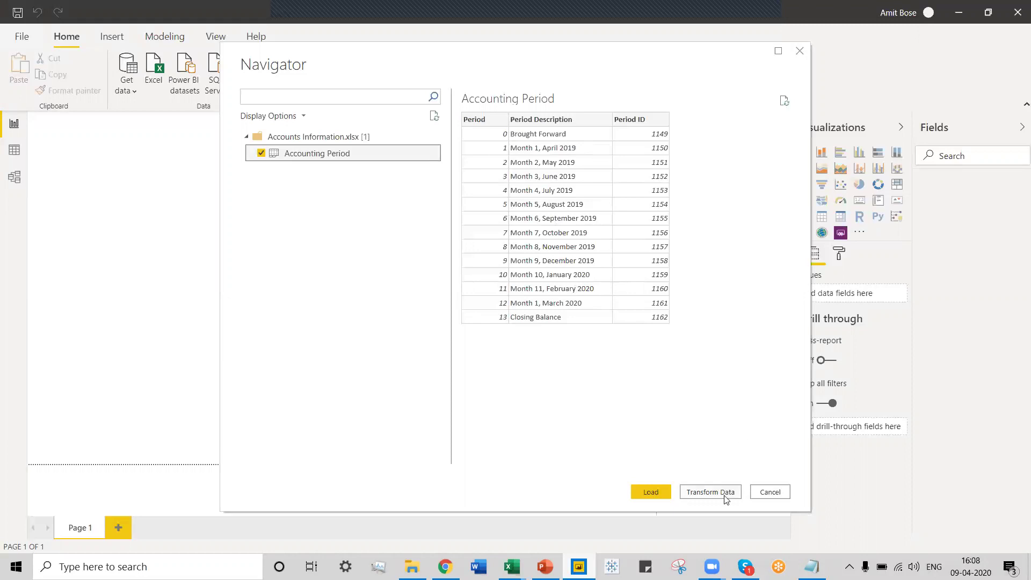
- Send the ticked Accounting Period table from Accounts Information.xlsx to Power Query Editor for transforming
{"action": "left_click", "coordinate": [710, 492]}
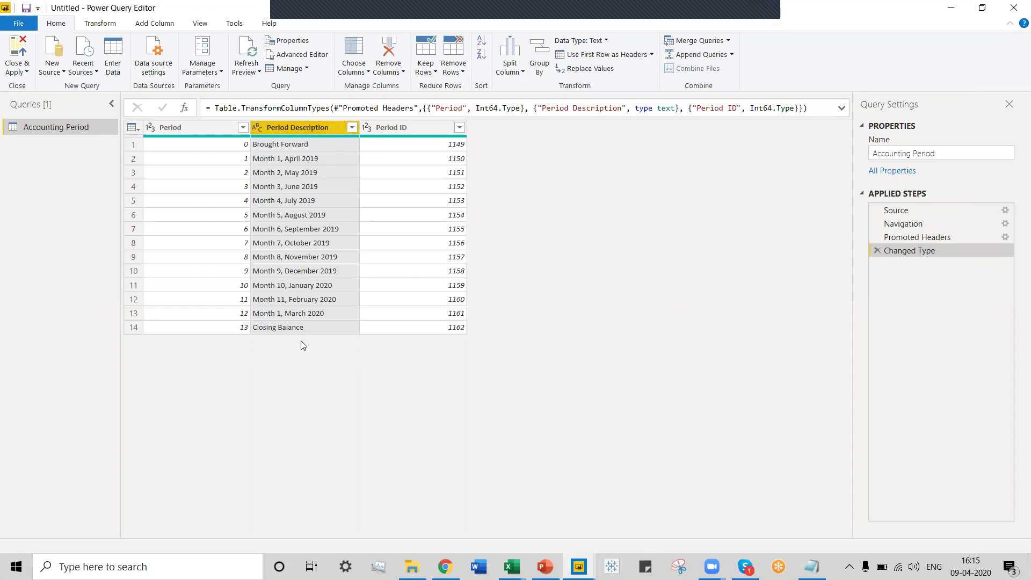
{"action": "left_click", "coordinate": [523, 73]}
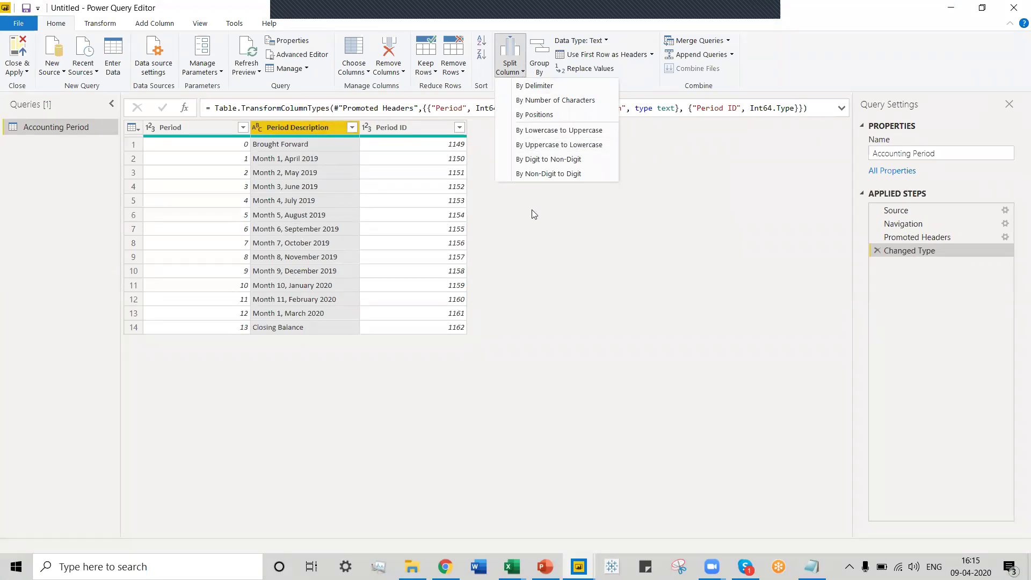
{"action": "left_click", "coordinate": [552, 237]}
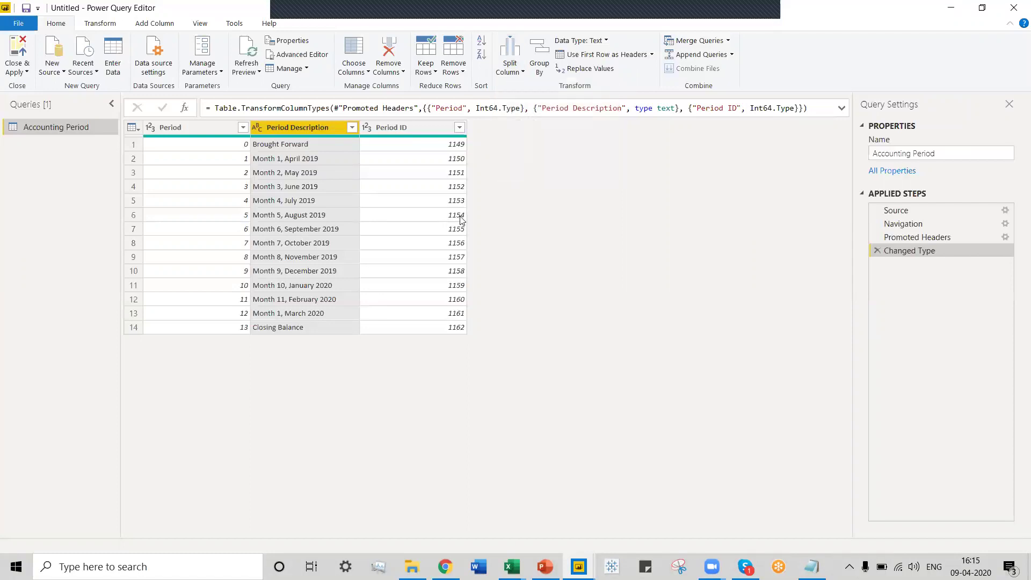
{"action": "right_click", "coordinate": [299, 129]}
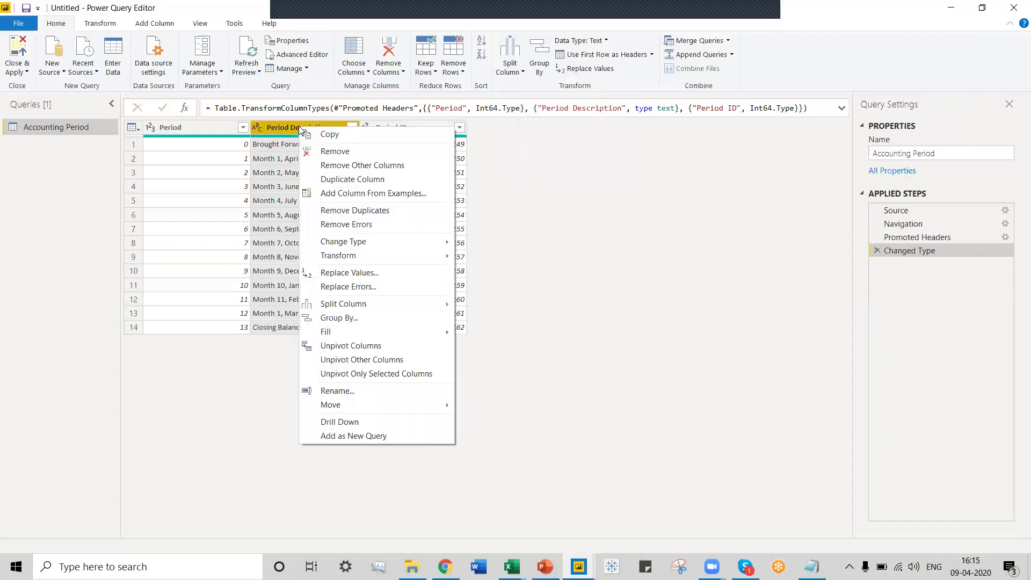
{"action": "mouse_move", "coordinate": [382, 304]}
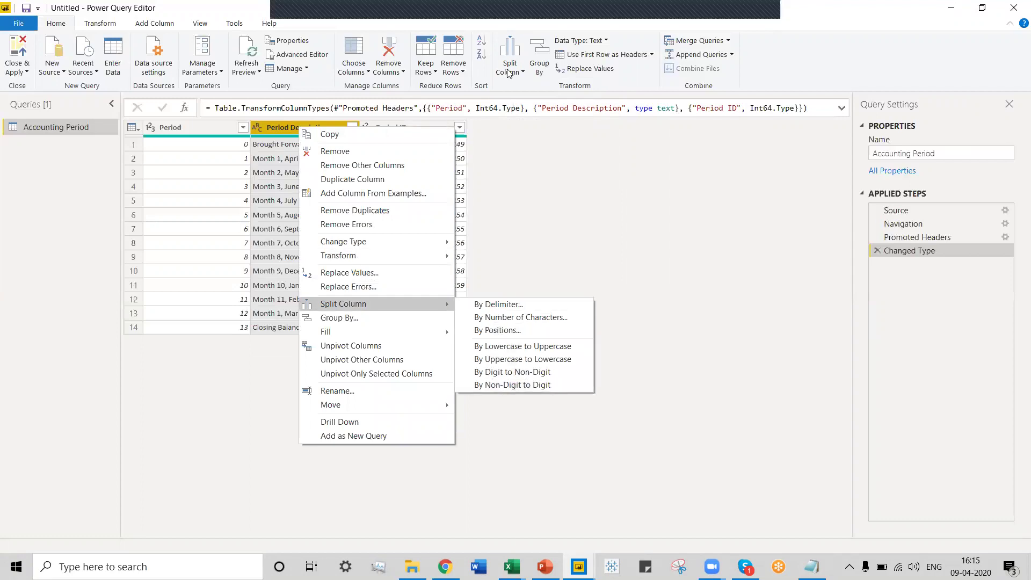
{"action": "left_click", "coordinate": [543, 222]}
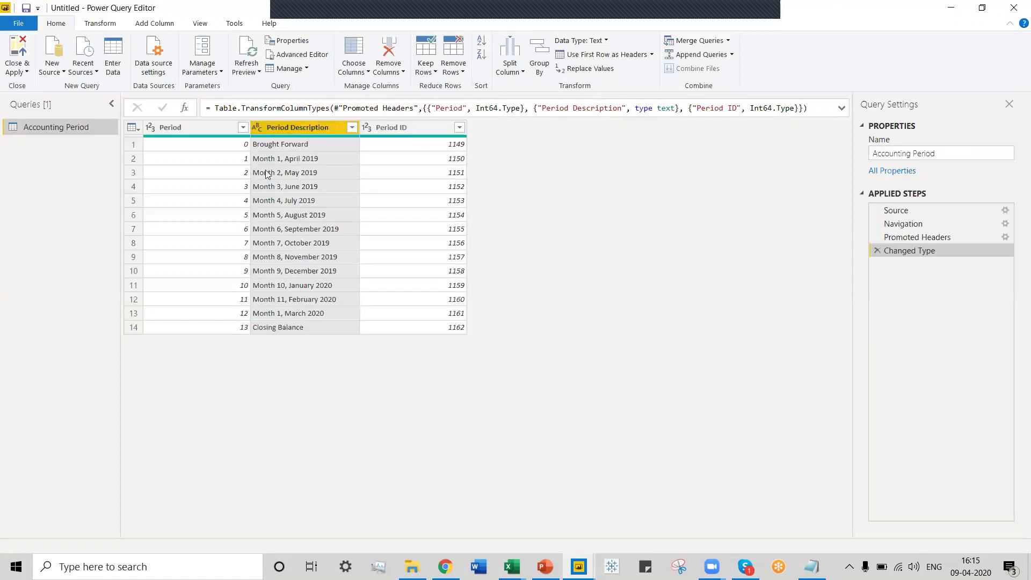
{"action": "left_click", "coordinate": [521, 72]}
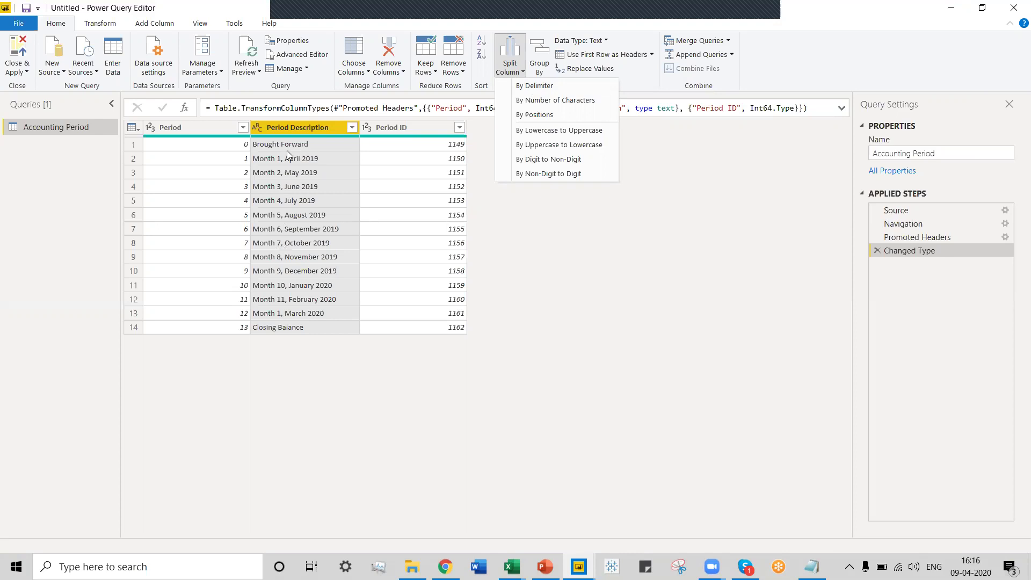
{"action": "left_click", "coordinate": [599, 247]}
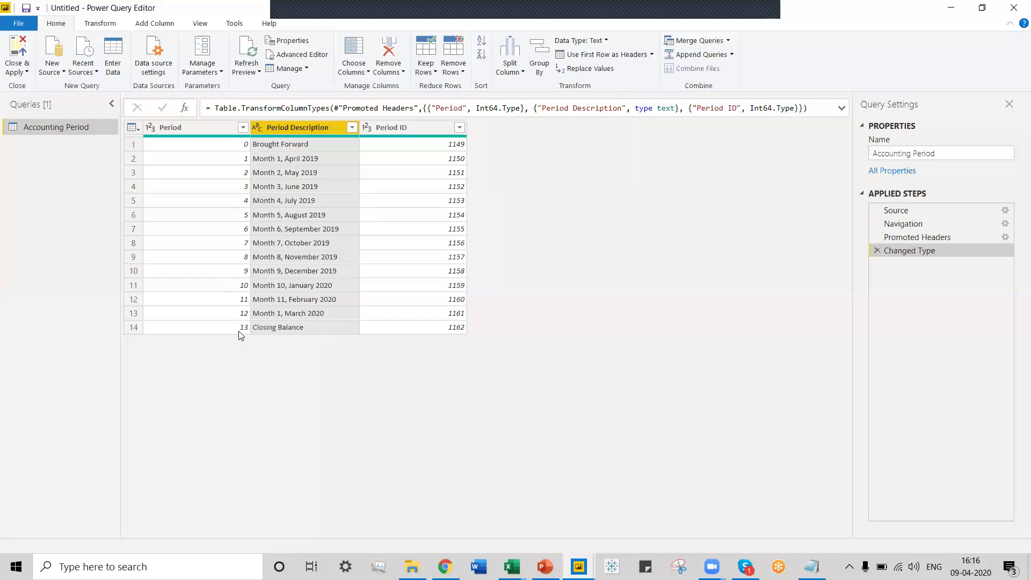
- Filter the Period column with 'does not equal 0' and 'does not equal 13' rules
{"action": "left_click", "coordinate": [240, 129]}
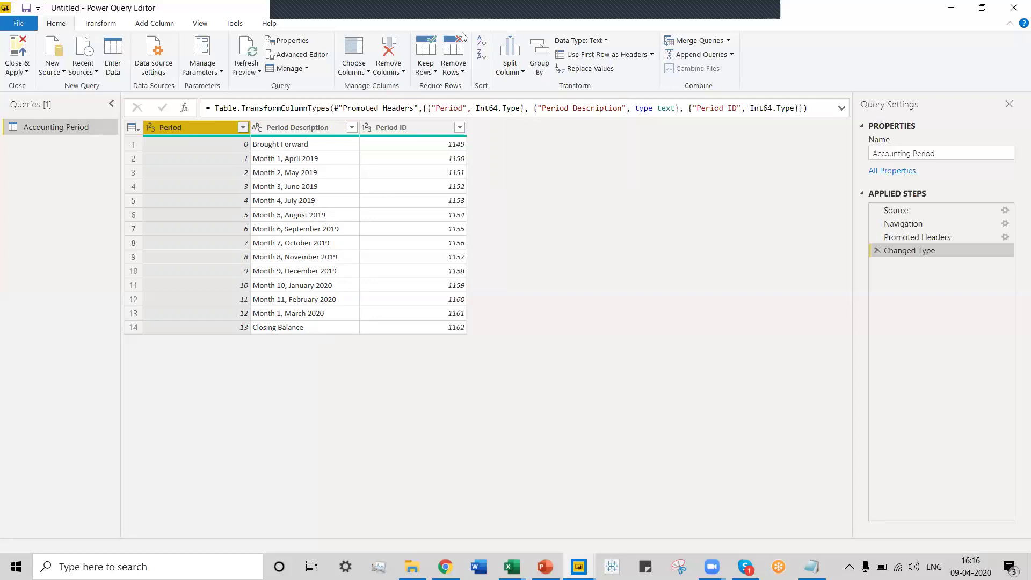
{"action": "left_click", "coordinate": [243, 127]}
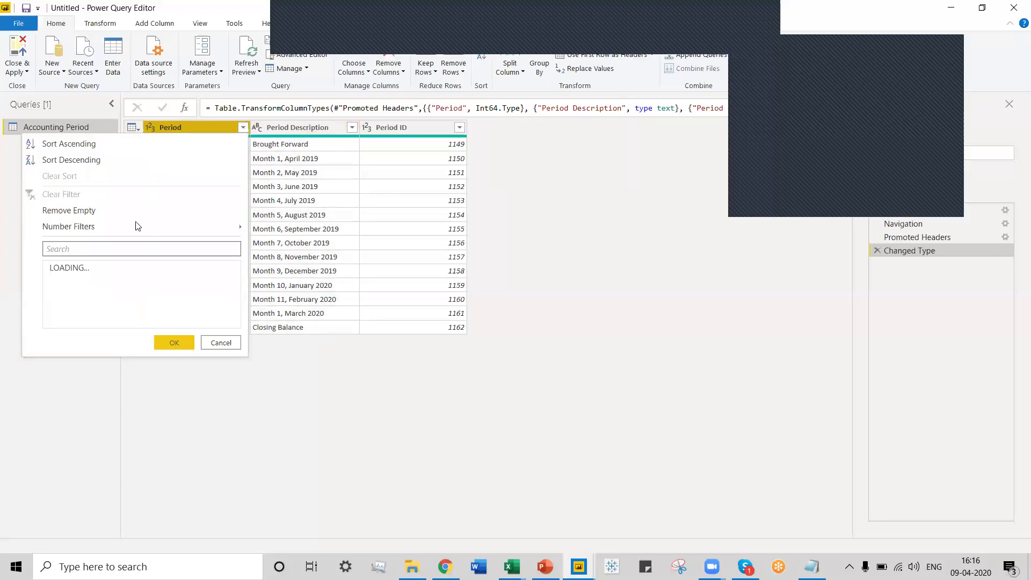
{"action": "mouse_move", "coordinate": [136, 224]}
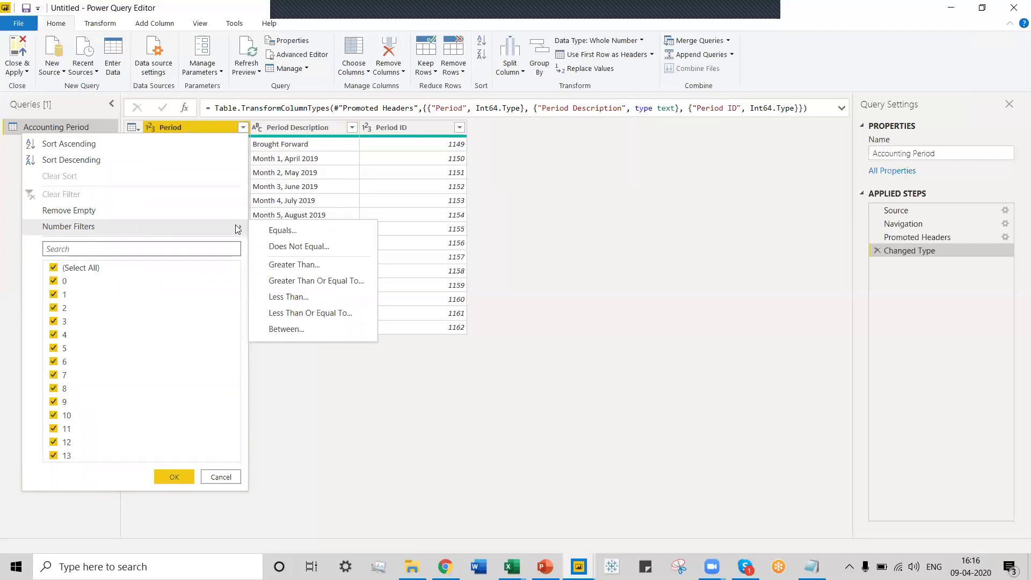
{"action": "left_click", "coordinate": [305, 246]}
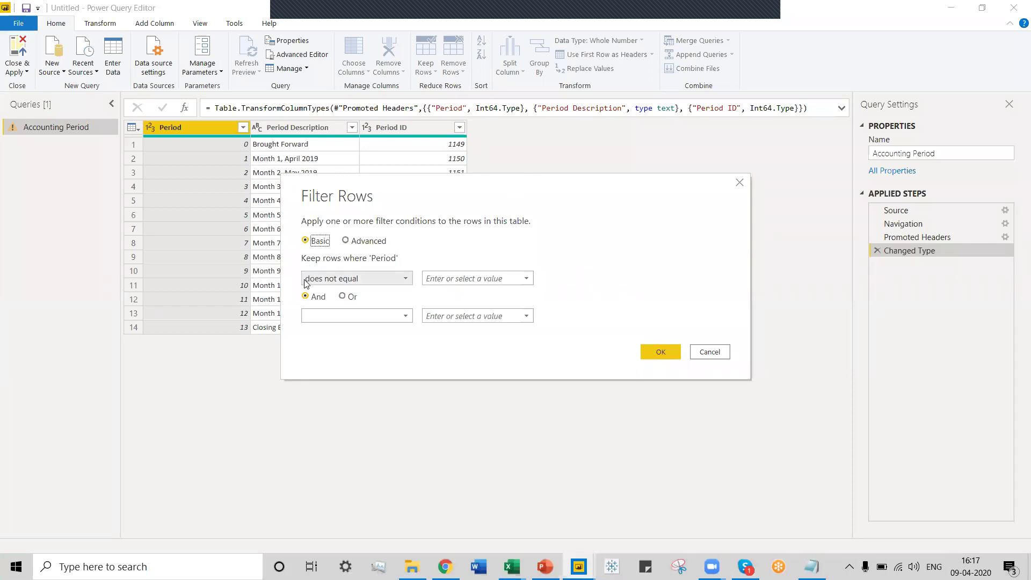
{"action": "left_click", "coordinate": [470, 278]}
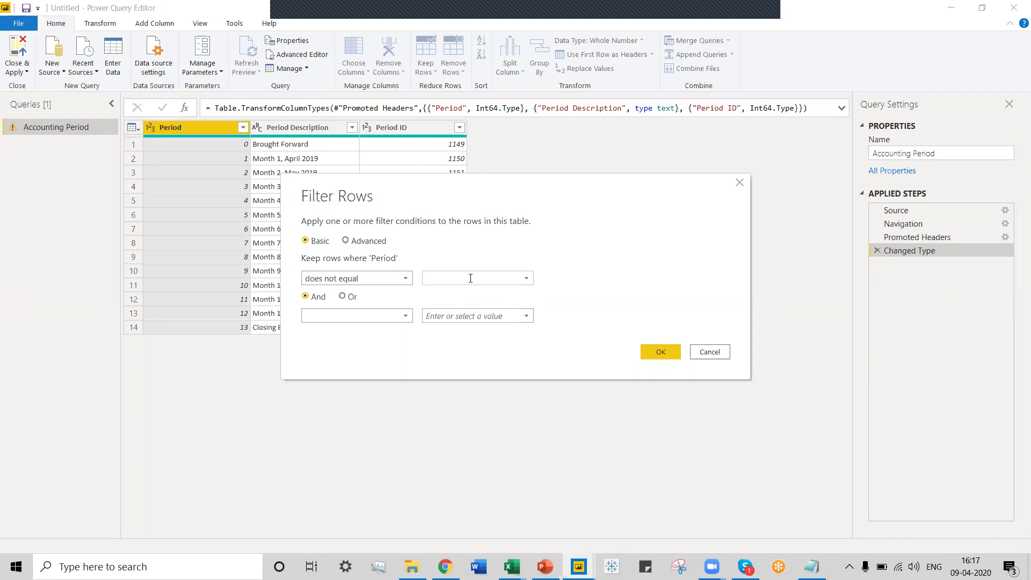
{"action": "type", "text": "0"}
{"action": "left_click", "coordinate": [406, 318]}
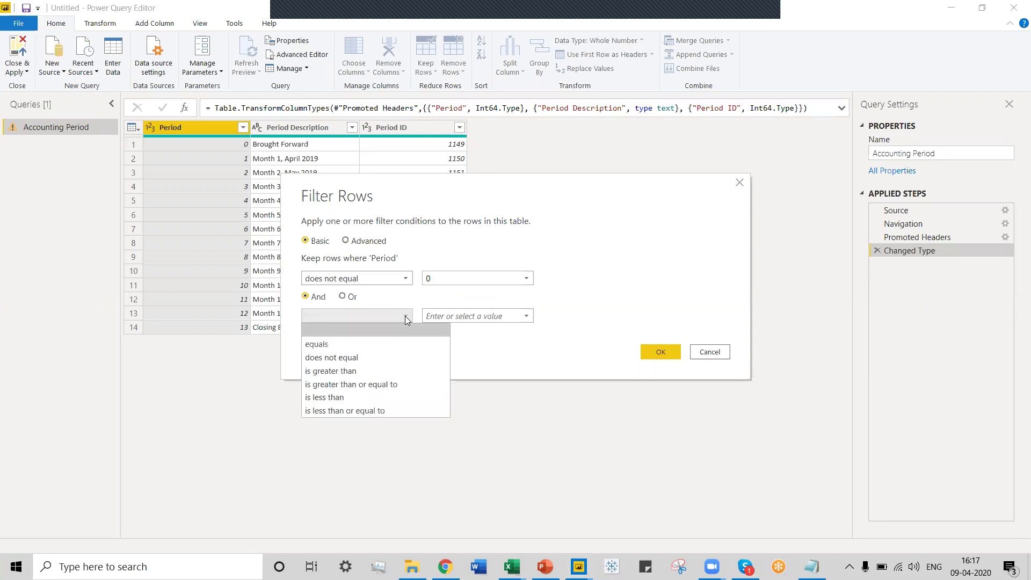
{"action": "left_click", "coordinate": [354, 359]}
{"action": "left_click", "coordinate": [462, 314]}
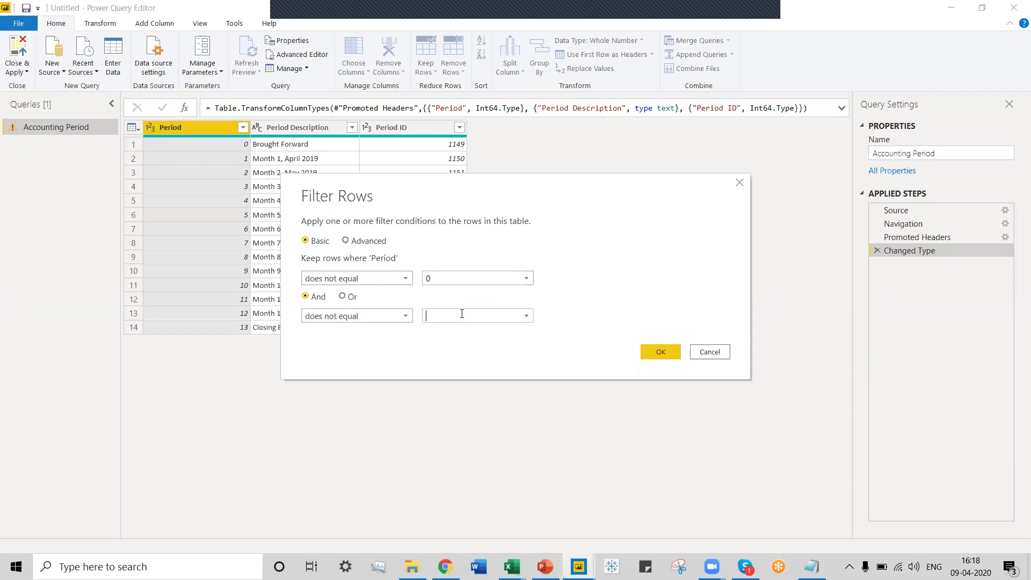
{"action": "type", "text": "13"}
{"action": "left_click", "coordinate": [661, 352]}
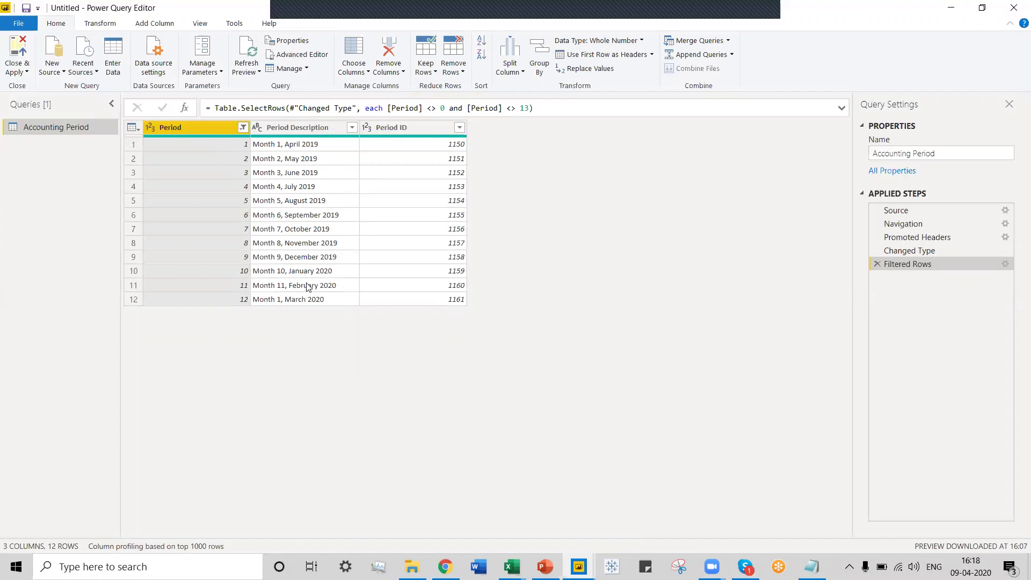
- Duplicate the Period Description column and select the new Period Description - Copy column
{"action": "left_click", "coordinate": [302, 127]}
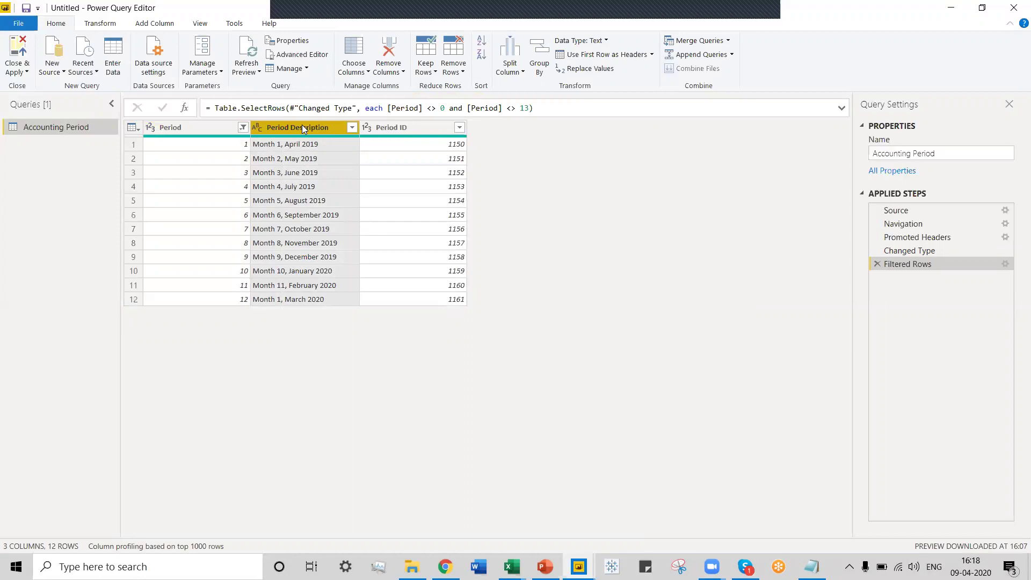
{"action": "right_click", "coordinate": [302, 128]}
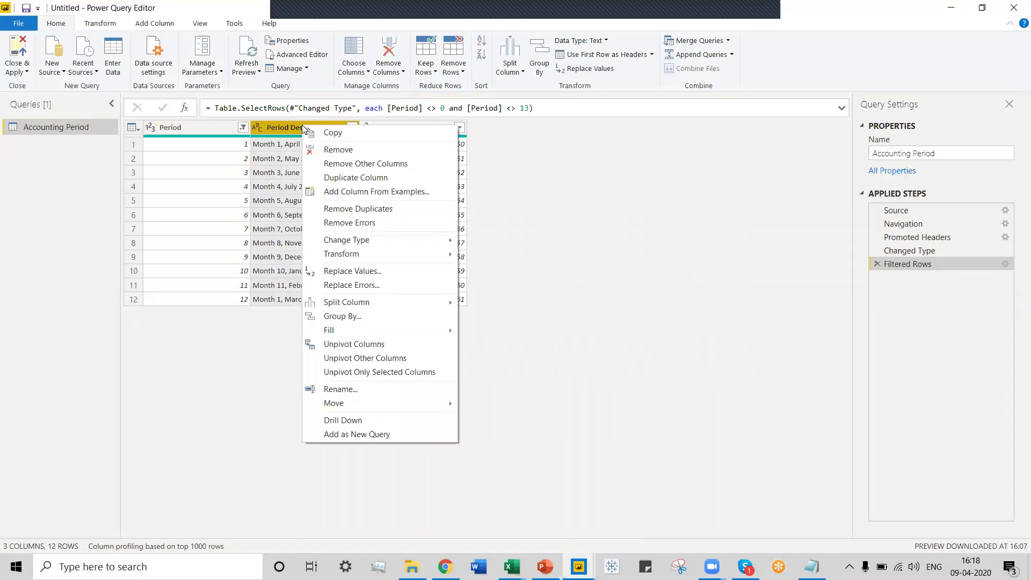
{"action": "left_click", "coordinate": [338, 183]}
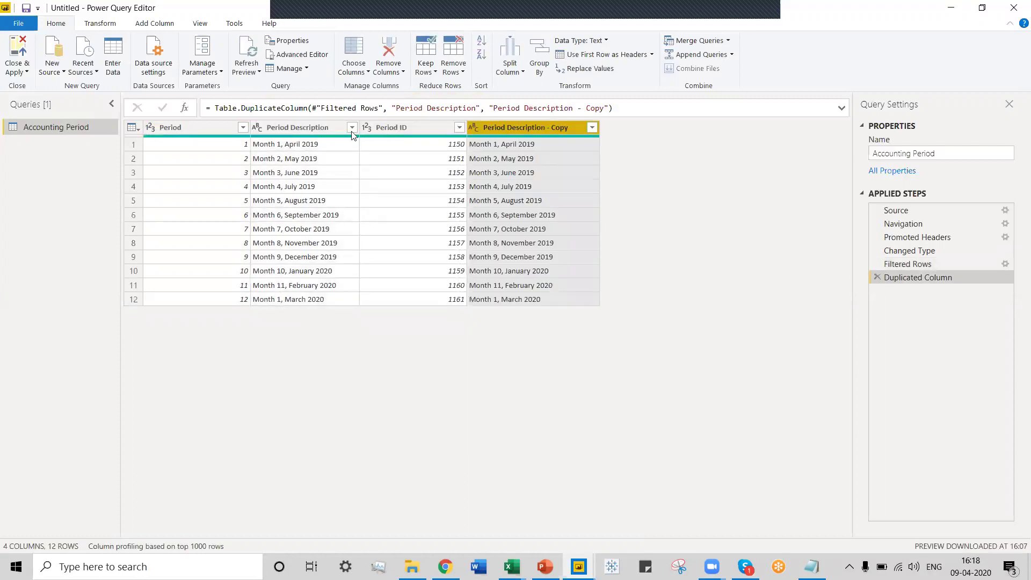
{"action": "right_click", "coordinate": [313, 128]}
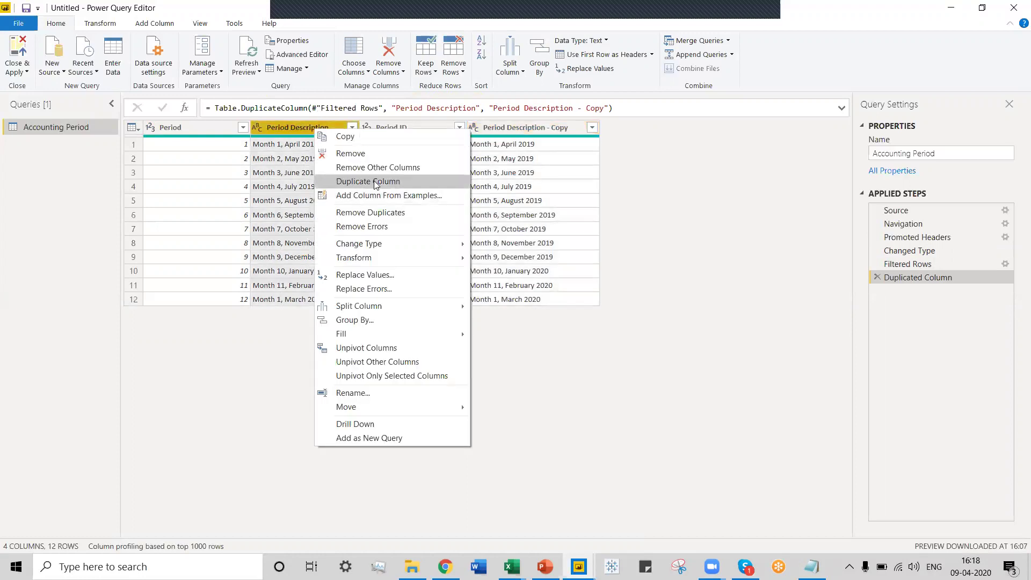
{"action": "left_click", "coordinate": [566, 388]}
{"action": "left_click", "coordinate": [519, 128]}
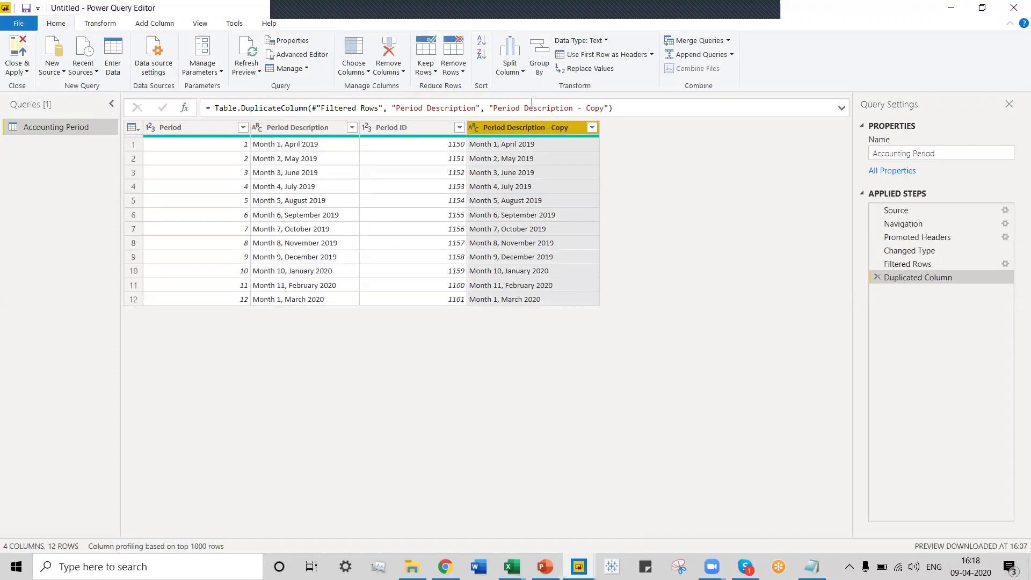
- Start a Split Column By Delimiter on the Period Description - Copy column
{"action": "left_click", "coordinate": [522, 73]}
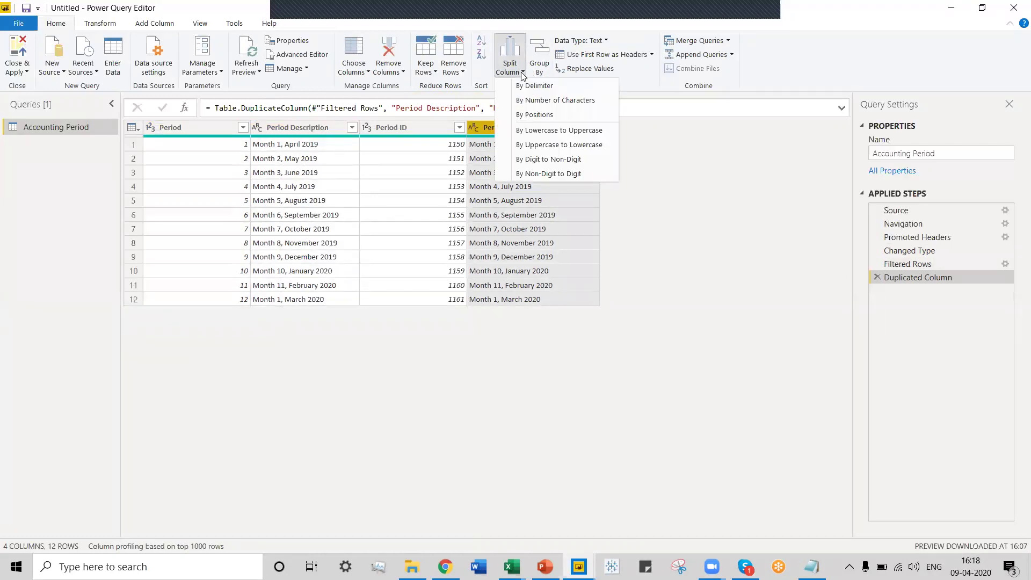
{"action": "left_click", "coordinate": [531, 87]}
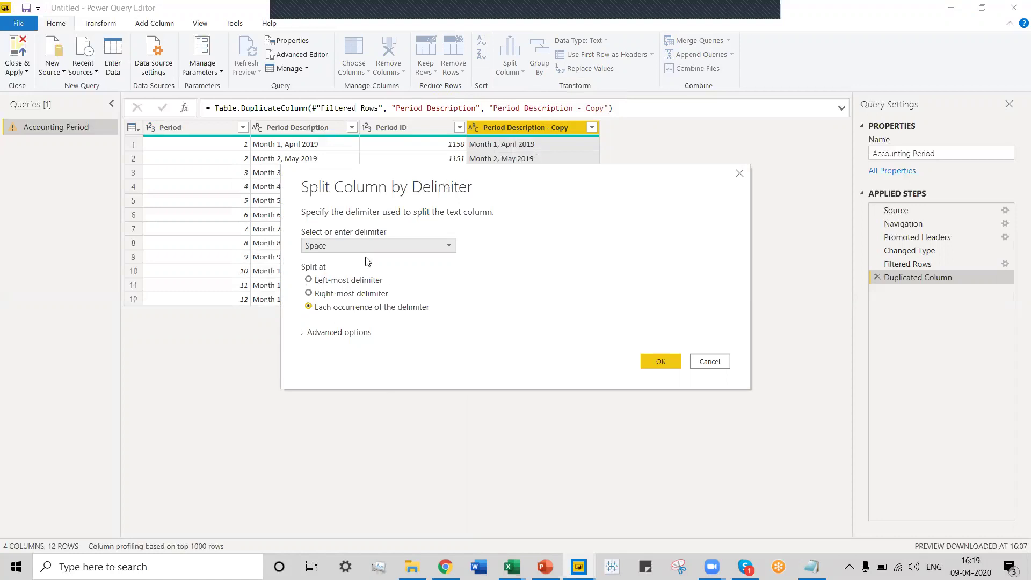
- Set the split delimiter to Colon, keeping the split at each occurrence
{"action": "left_click", "coordinate": [448, 247]}
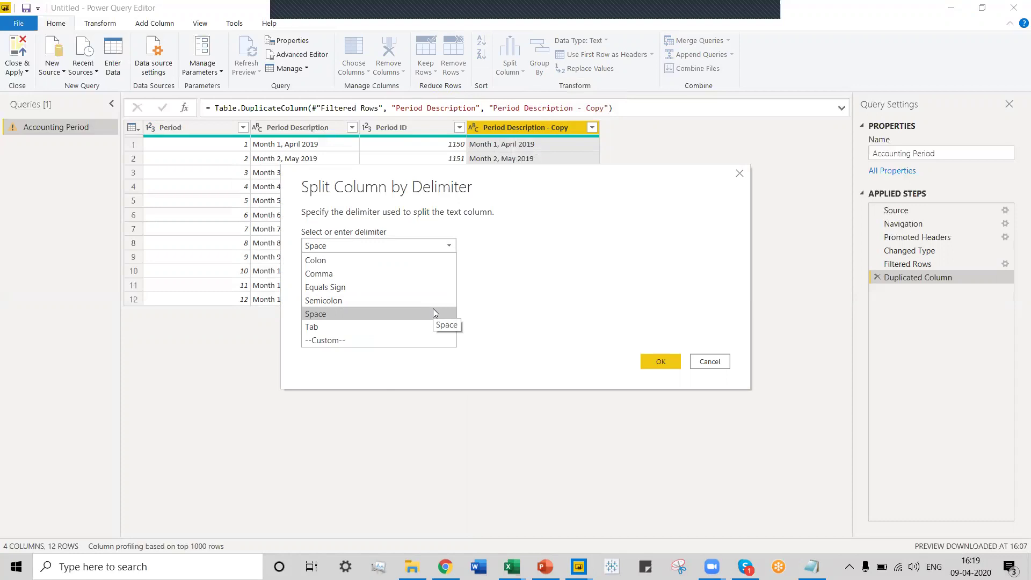
{"action": "left_click", "coordinate": [378, 335]}
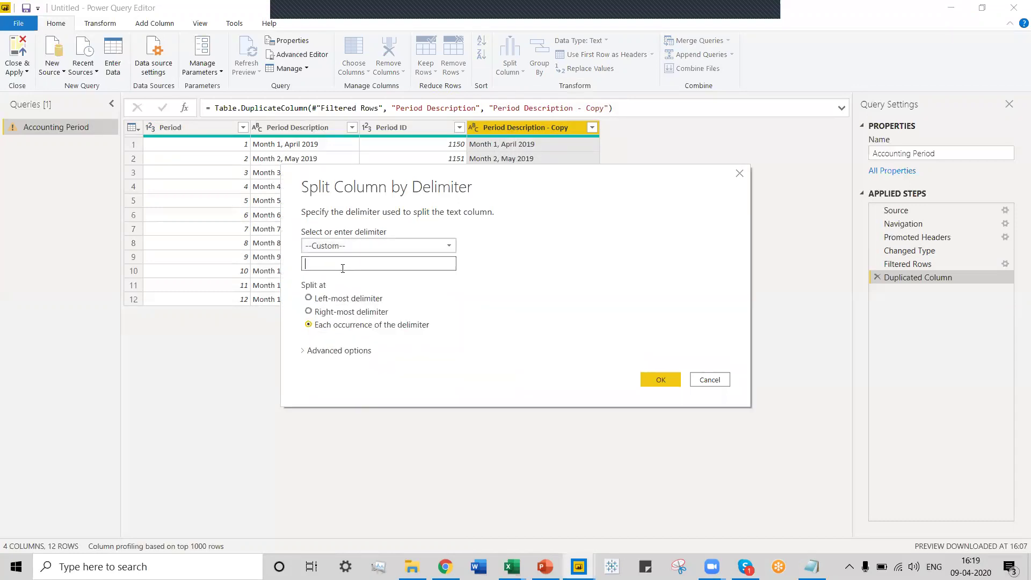
{"action": "left_click", "coordinate": [347, 264]}
{"action": "left_click", "coordinate": [449, 244]}
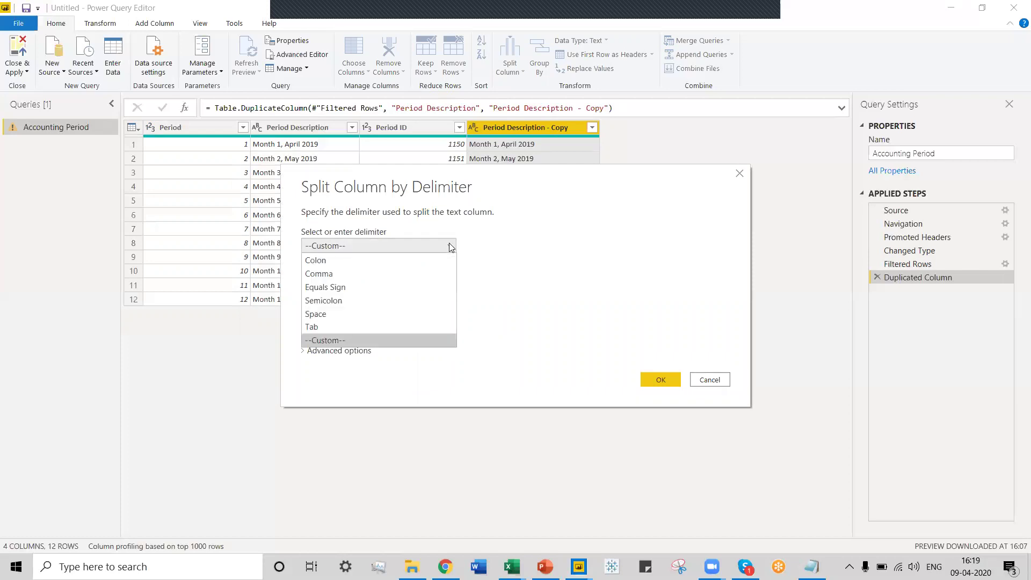
{"action": "left_click", "coordinate": [442, 261]}
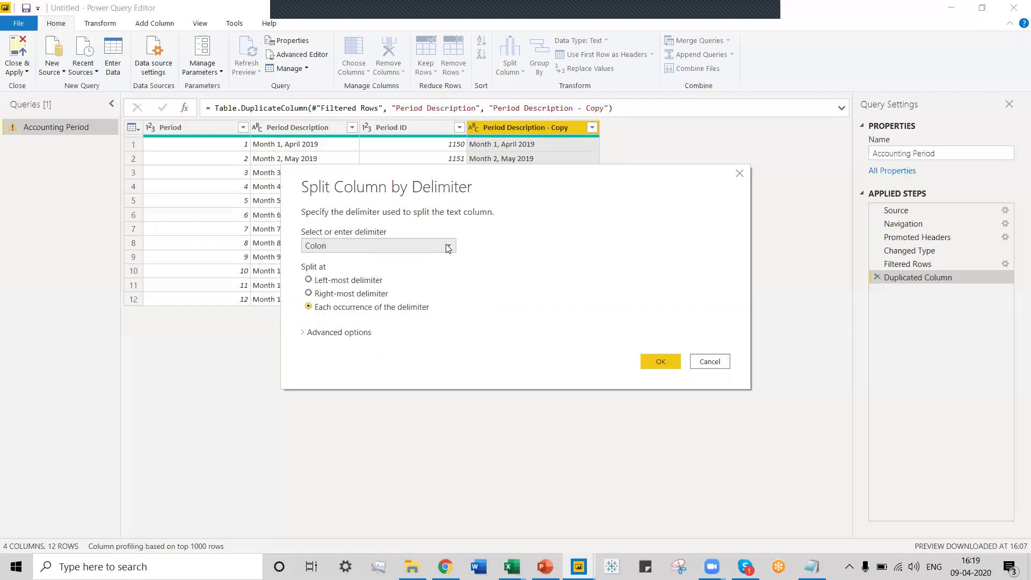
{"action": "left_click", "coordinate": [447, 245]}
{"action": "left_click", "coordinate": [559, 252]}
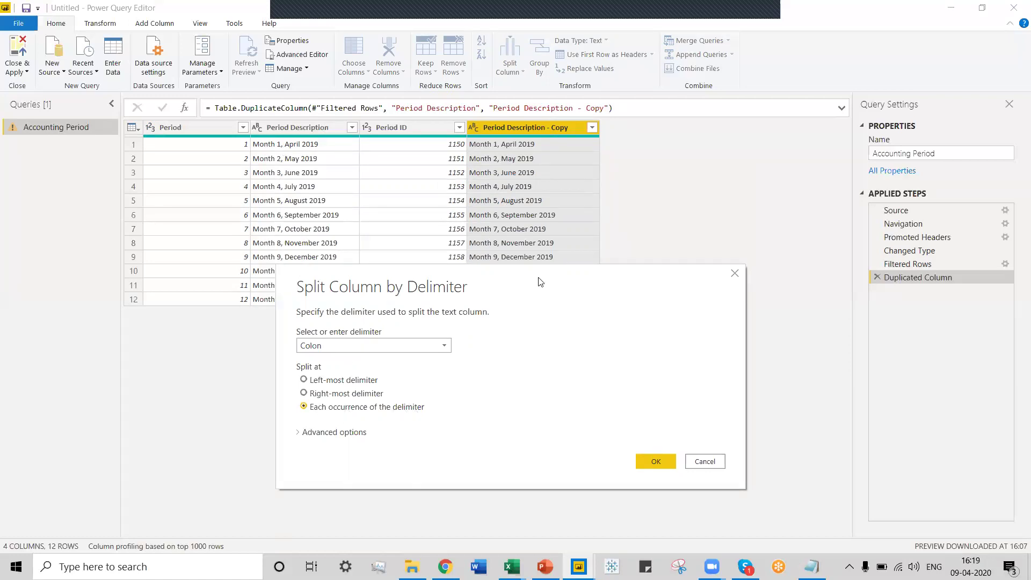
- Apply the Colon split at each occurrence and review the four resulting columns
{"action": "left_click_drag", "start_coordinate": [540, 282], "coordinate": [527, 141]}
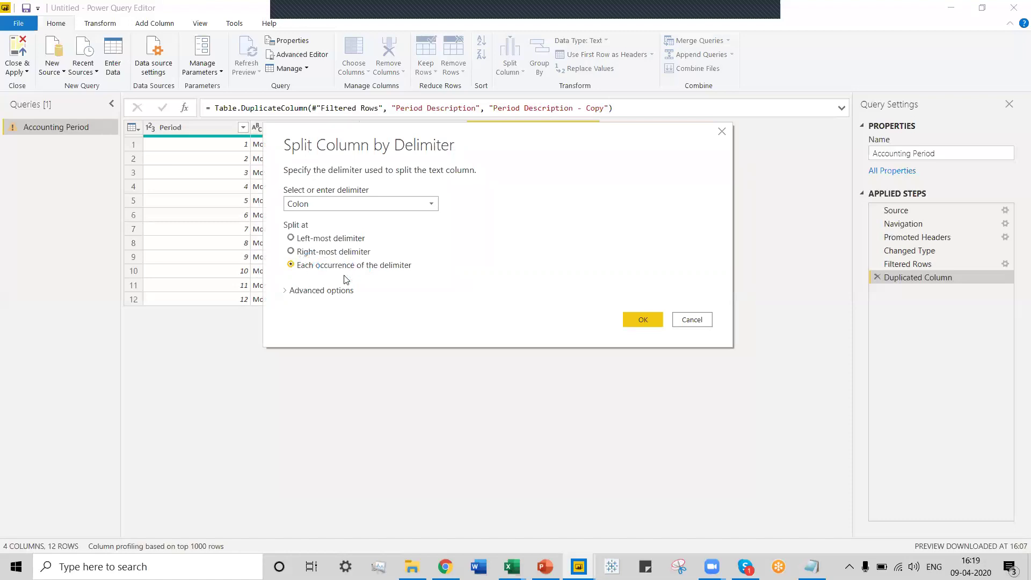
{"action": "left_click", "coordinate": [292, 265]}
{"action": "left_click", "coordinate": [647, 320]}
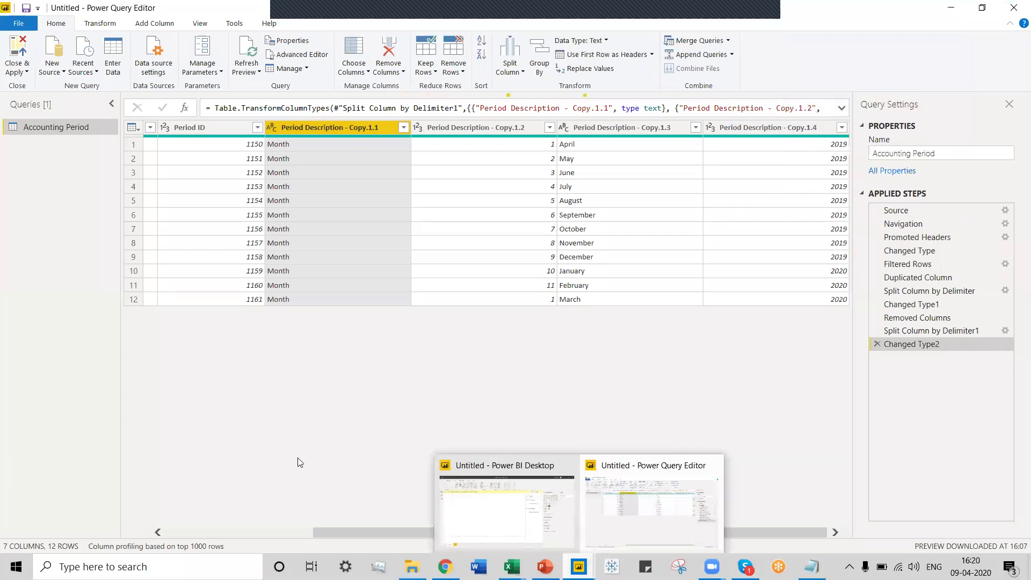
{"action": "left_click_drag", "start_coordinate": [366, 531], "coordinate": [281, 521]}
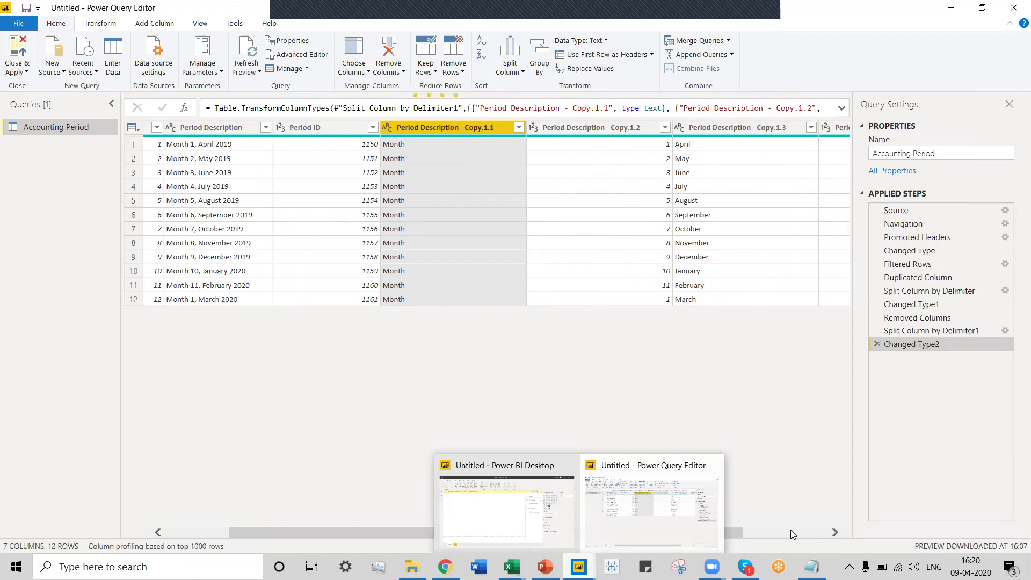
{"action": "left_click_drag", "start_coordinate": [743, 534], "coordinate": [815, 533]}
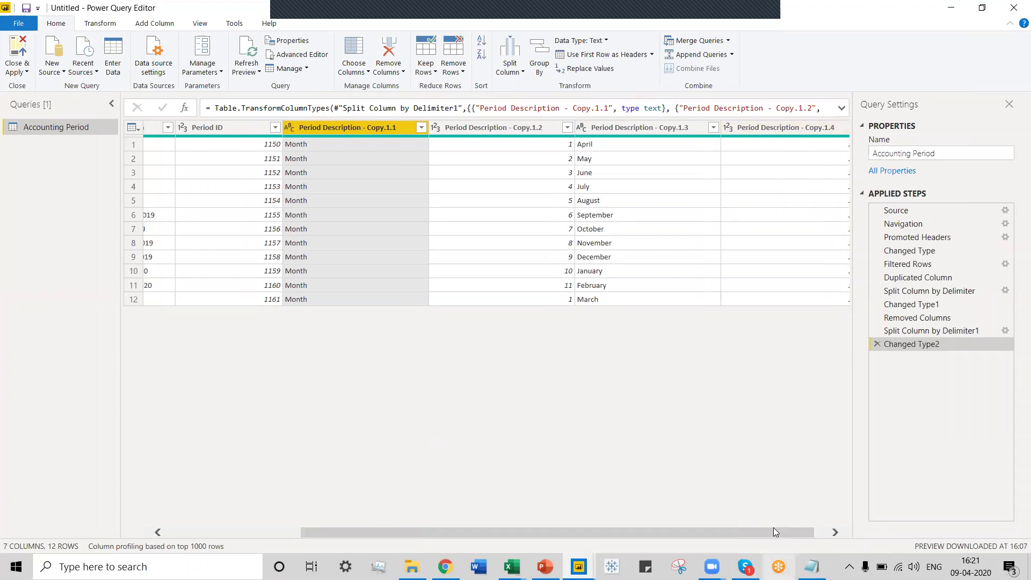
{"action": "left_click_drag", "start_coordinate": [775, 535], "coordinate": [787, 534]}
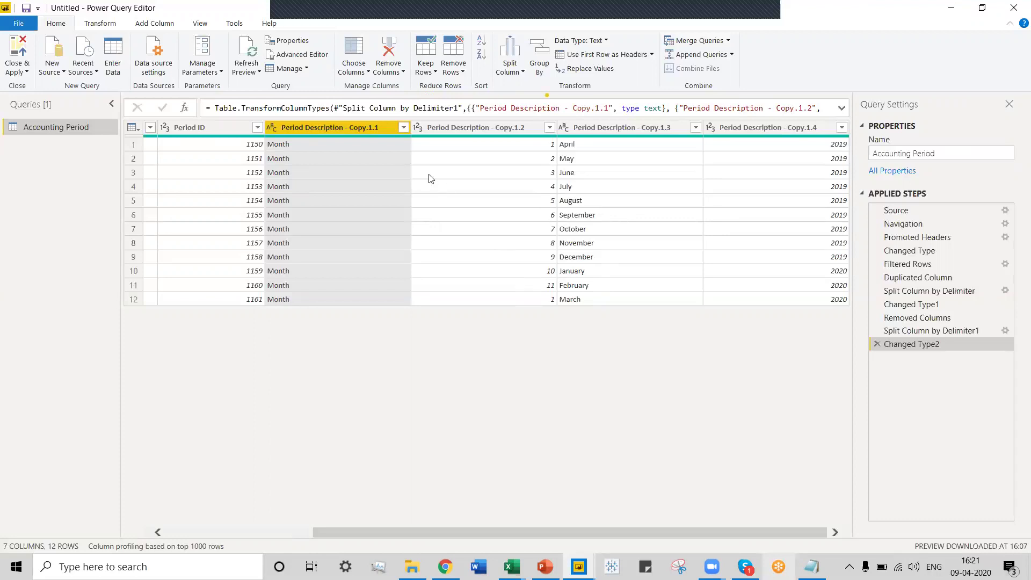
- Remove the Copy.1.1 and Copy.1.2 split columns, keeping the month name and year columns
{"action": "left_click", "coordinate": [454, 129], "text": "ctrl"}
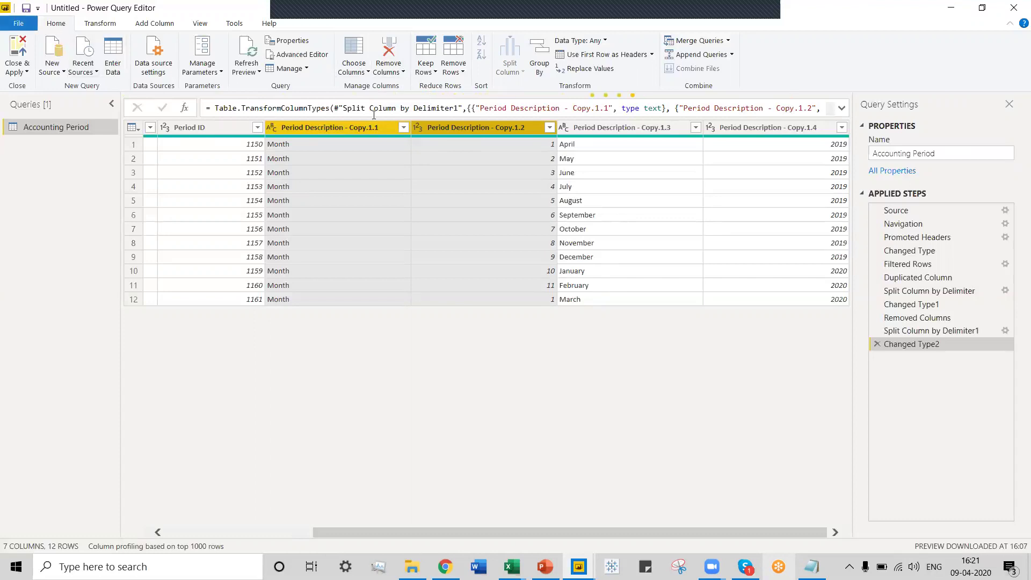
{"action": "left_click", "coordinate": [404, 73]}
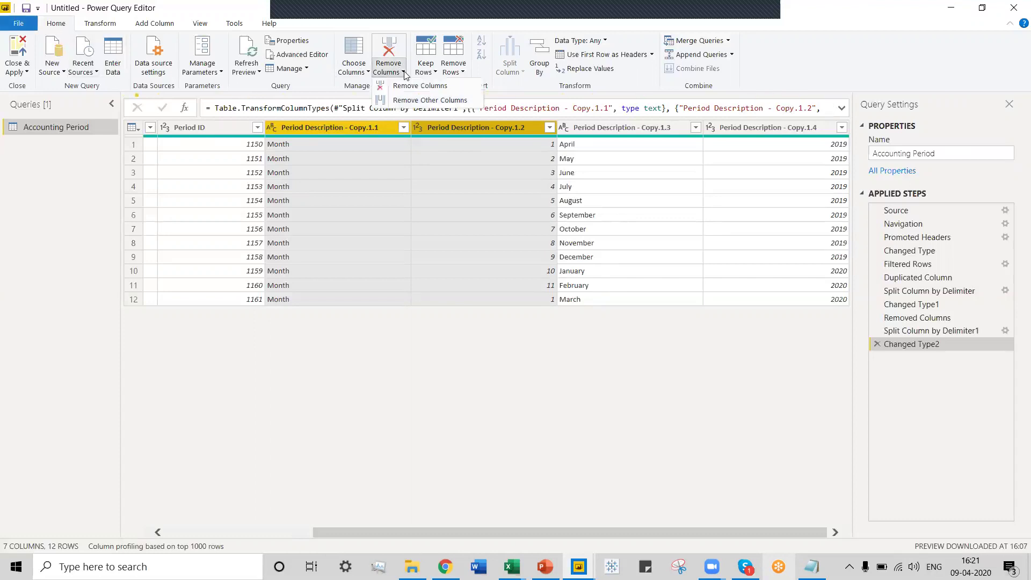
{"action": "left_click", "coordinate": [419, 86]}
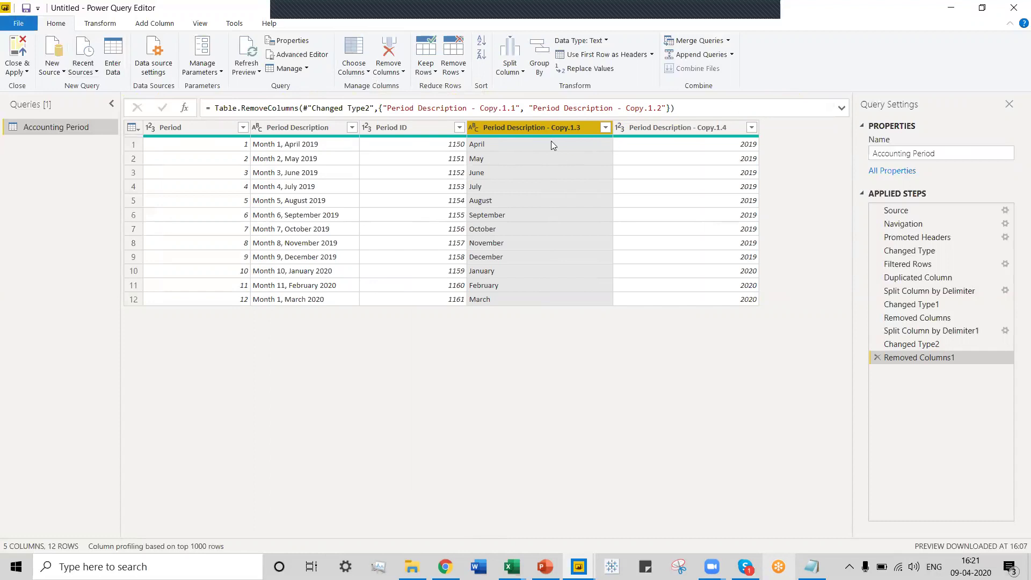
{"action": "left_click", "coordinate": [653, 129], "text": "ctrl"}
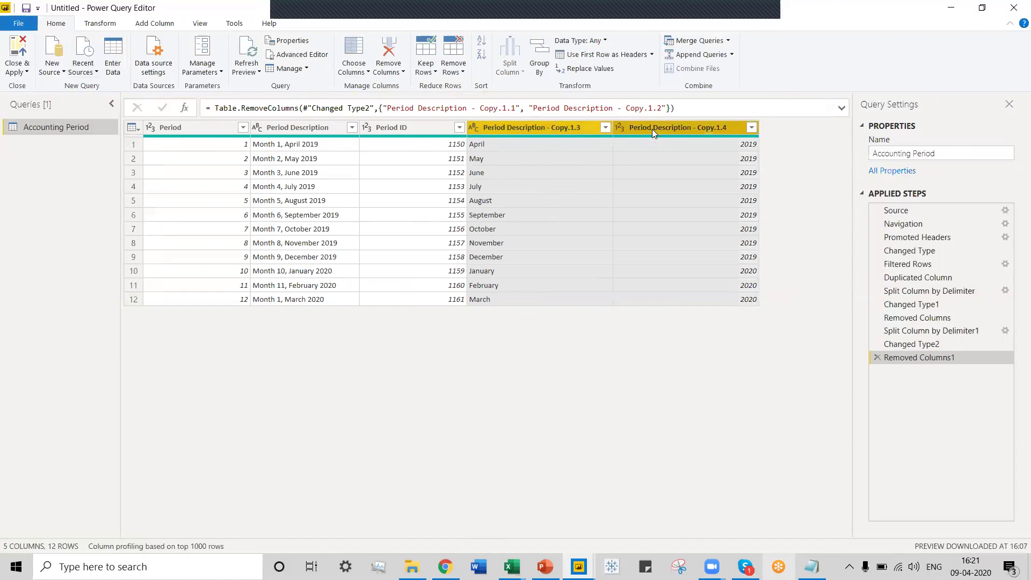
- Merge Copy.1.3 and Copy.1.4 with a Comma separator into a column named Merged
{"action": "right_click", "coordinate": [647, 127]}
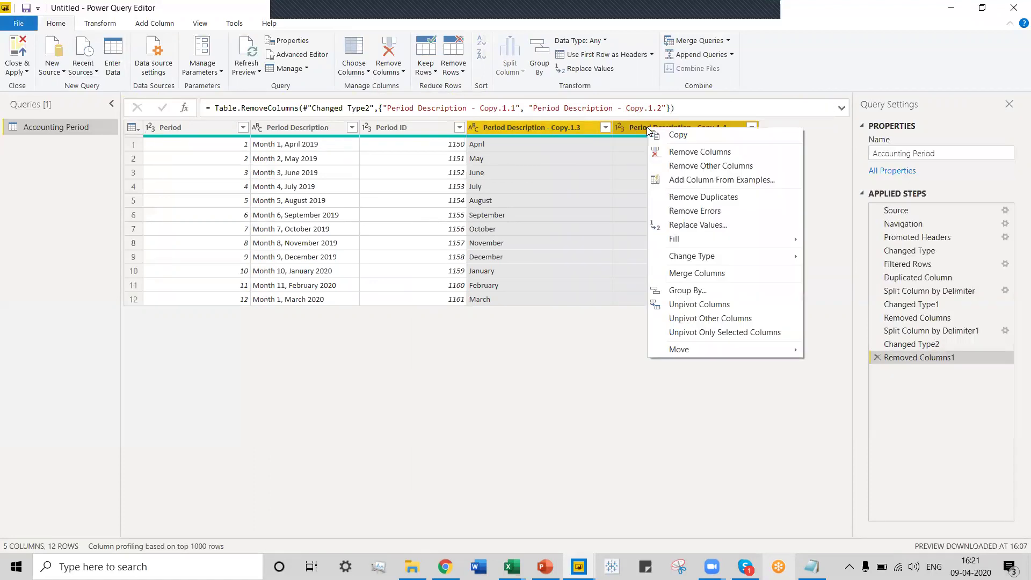
{"action": "left_click", "coordinate": [704, 273]}
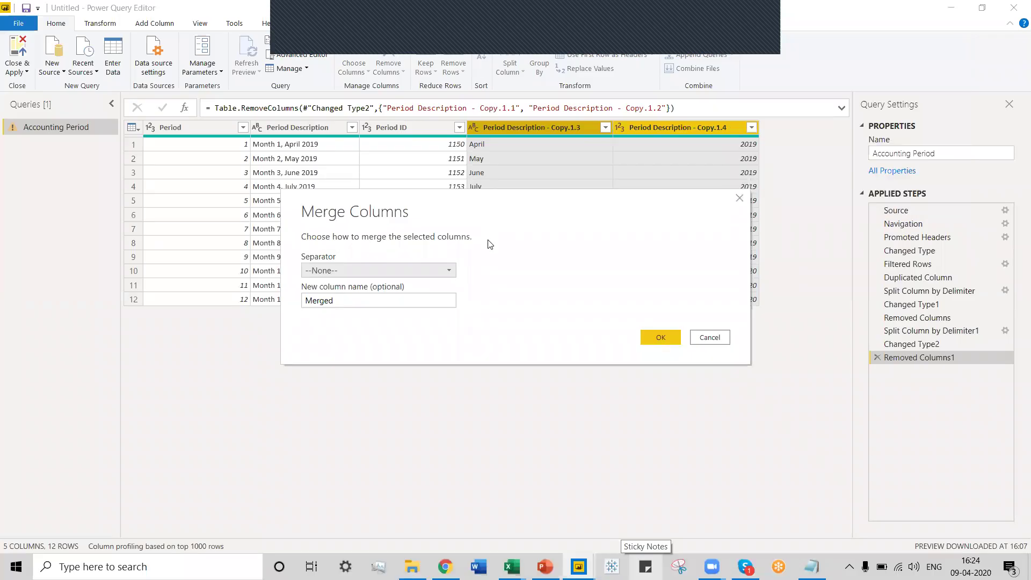
{"action": "left_click", "coordinate": [447, 270]}
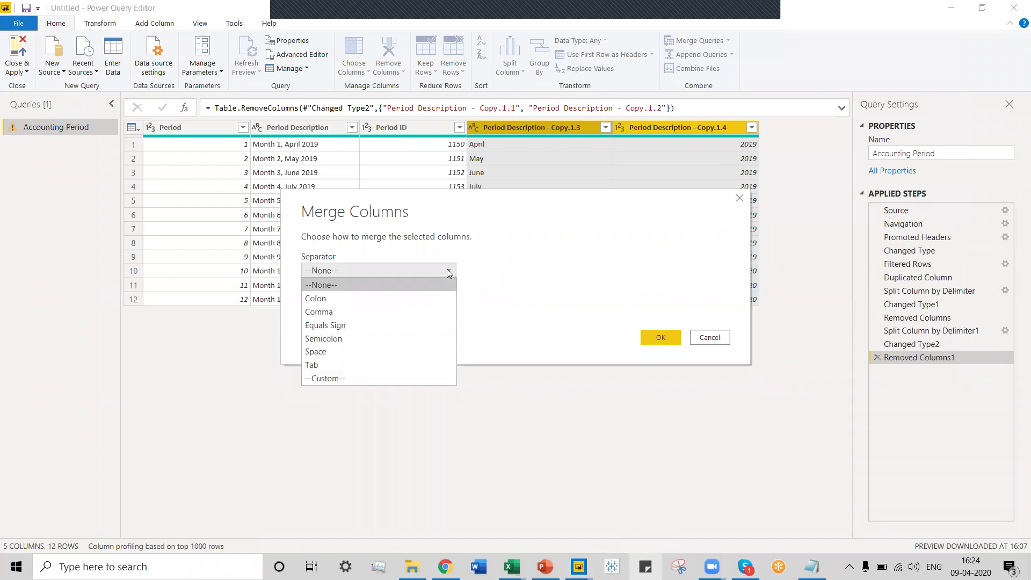
{"action": "left_click", "coordinate": [417, 313]}
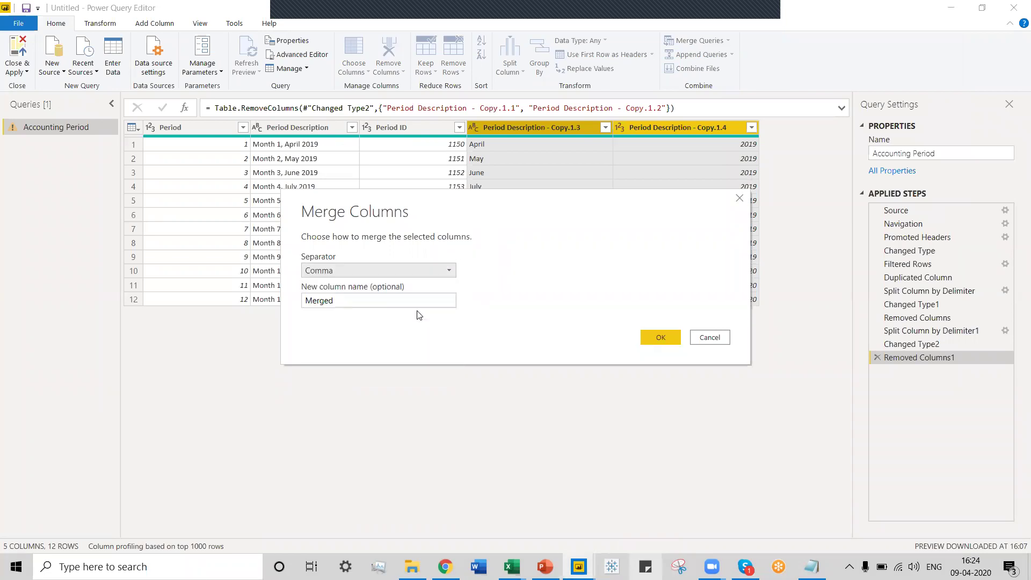
{"action": "left_click", "coordinate": [661, 338]}
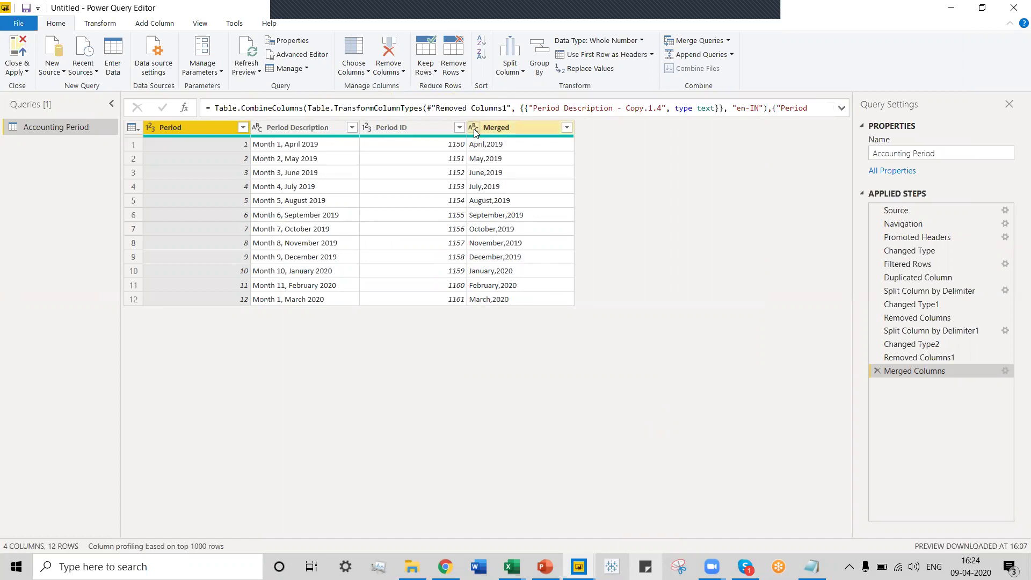
- Change the Merged column's data type to Date
{"action": "left_click", "coordinate": [510, 125]}
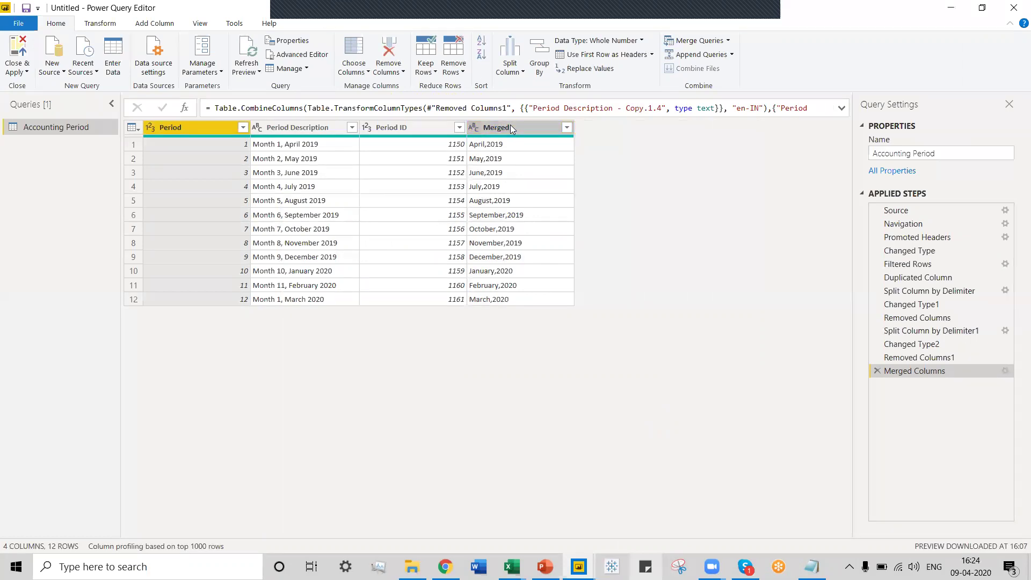
{"action": "right_click", "coordinate": [510, 124]}
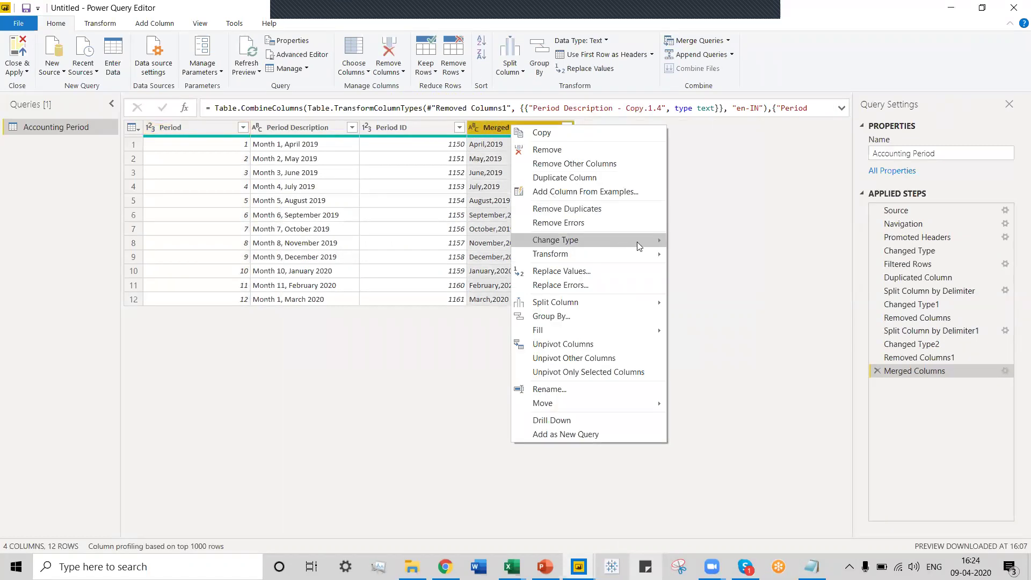
{"action": "mouse_move", "coordinate": [639, 240]}
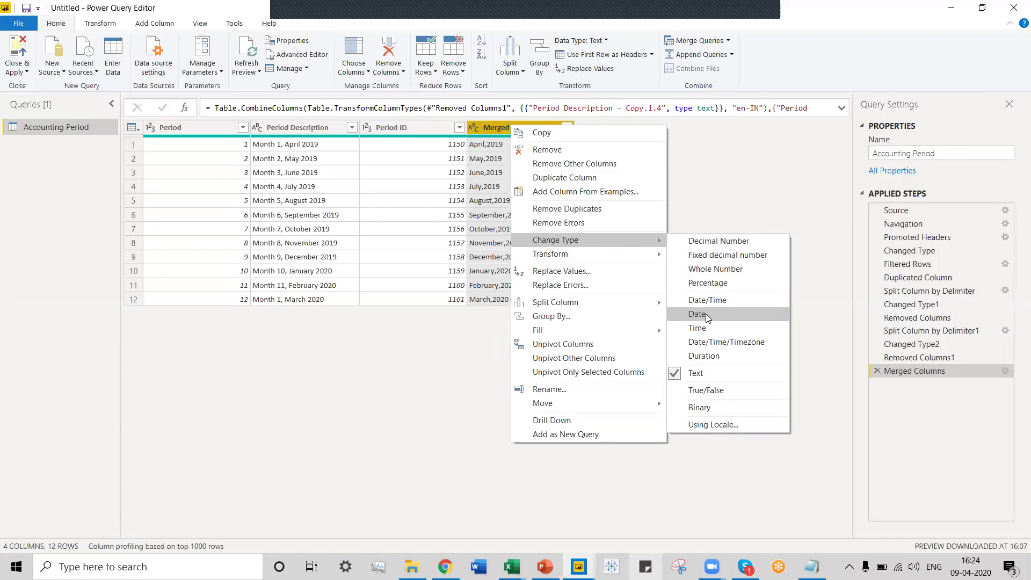
{"action": "key", "text": "Escape"}
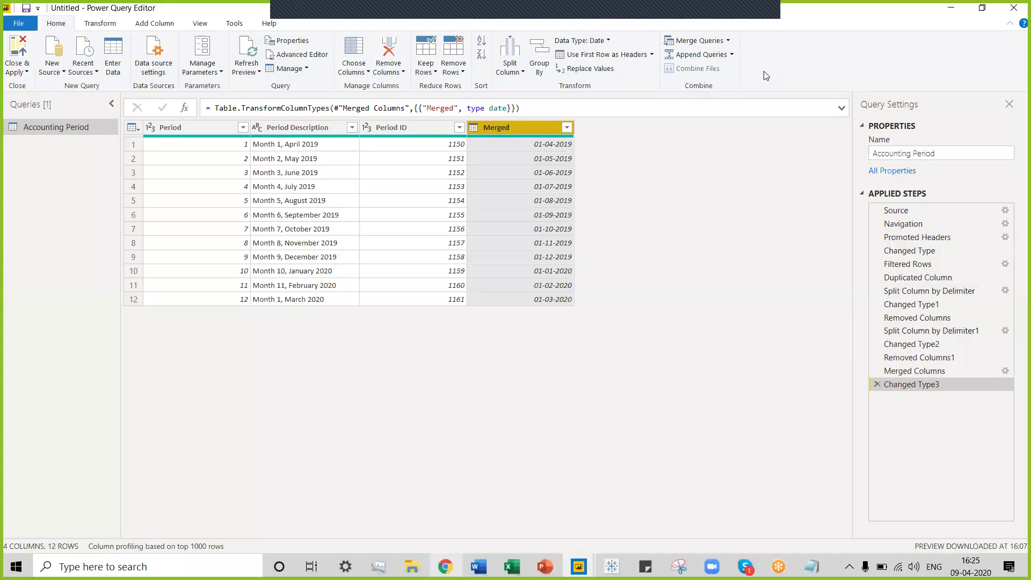
- Rename the Merged date column to 'Start Date'
{"action": "right_click", "coordinate": [517, 128]}
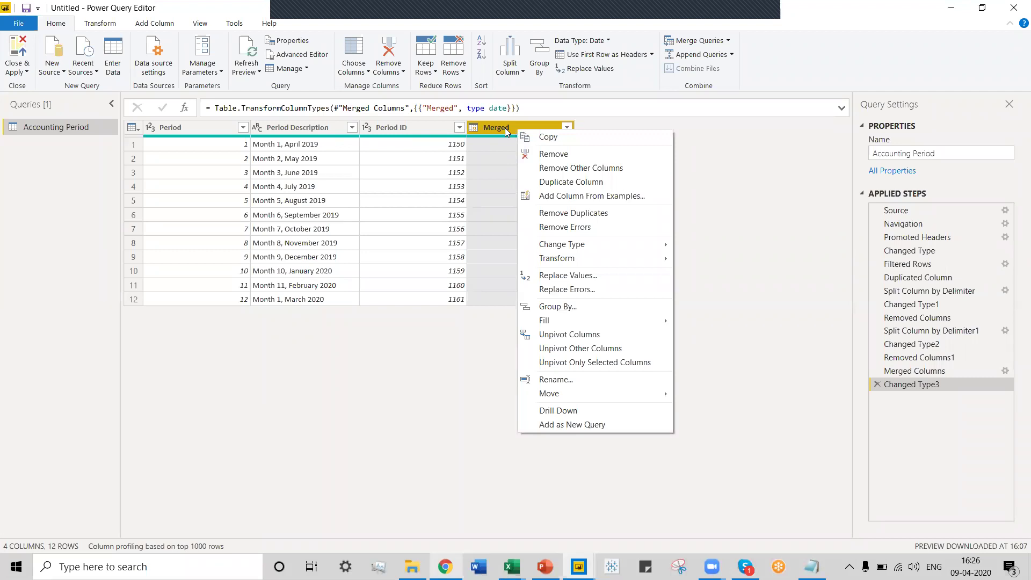
{"action": "left_click", "coordinate": [504, 128]}
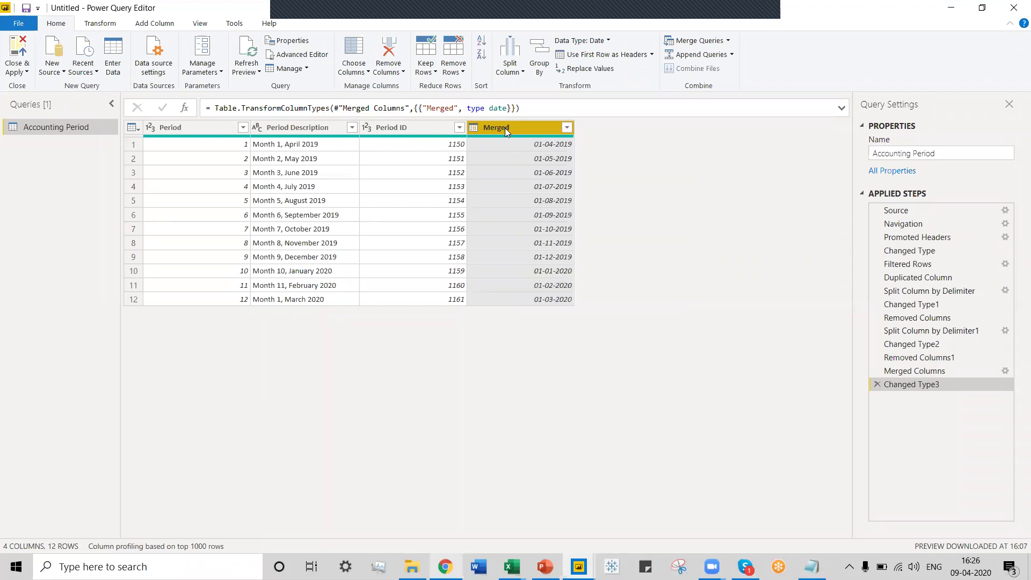
{"action": "double_click", "coordinate": [506, 129]}
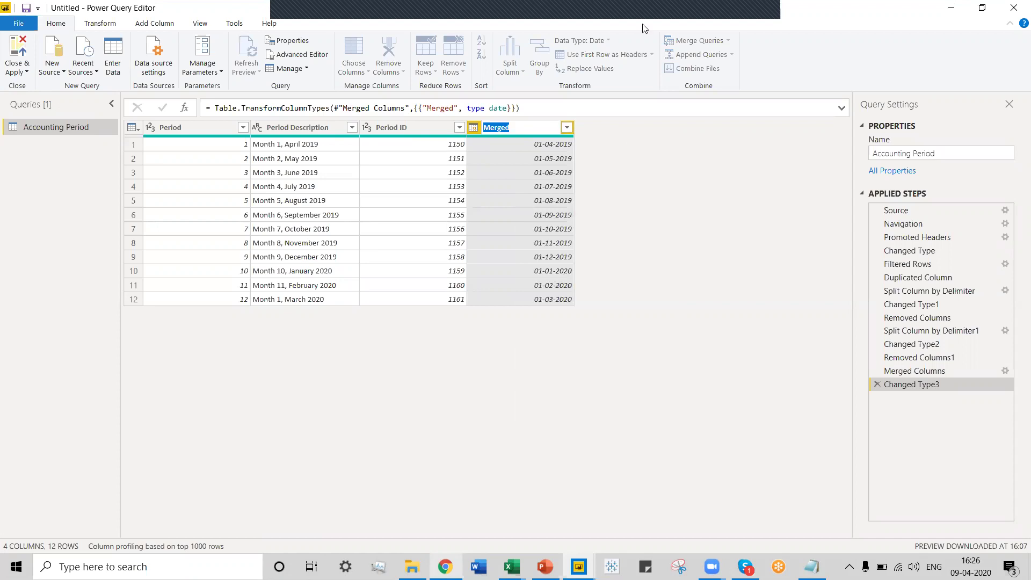
{"action": "type", "text": "Satrt"}
{"action": "key", "text": "BackSpace"}
{"action": "type", "text": "tart Date"}
{"action": "left_click", "coordinate": [644, 315]}
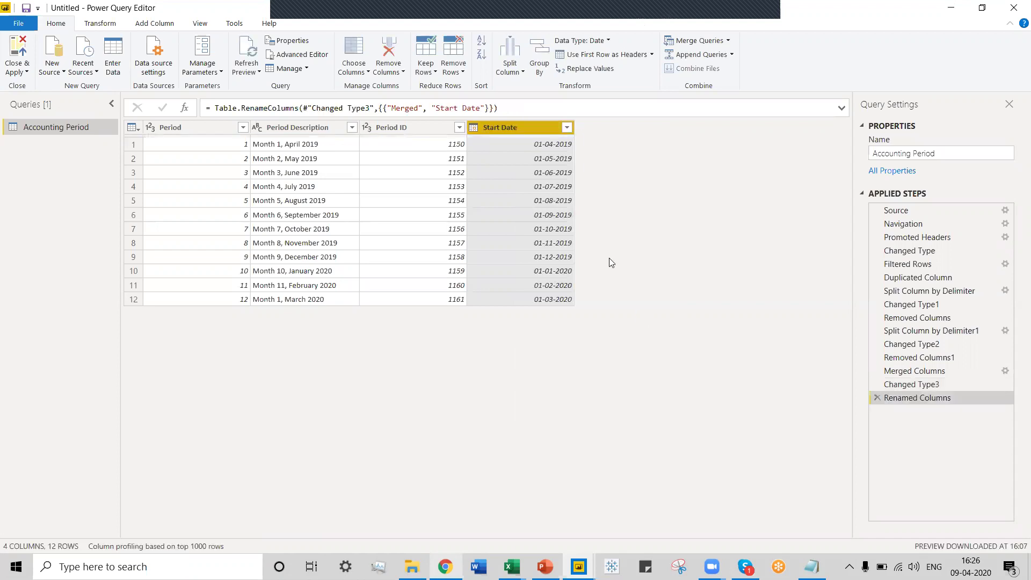
- Duplicate the Start Date column into Start Date - Copy and select the new column
{"action": "right_click", "coordinate": [520, 127]}
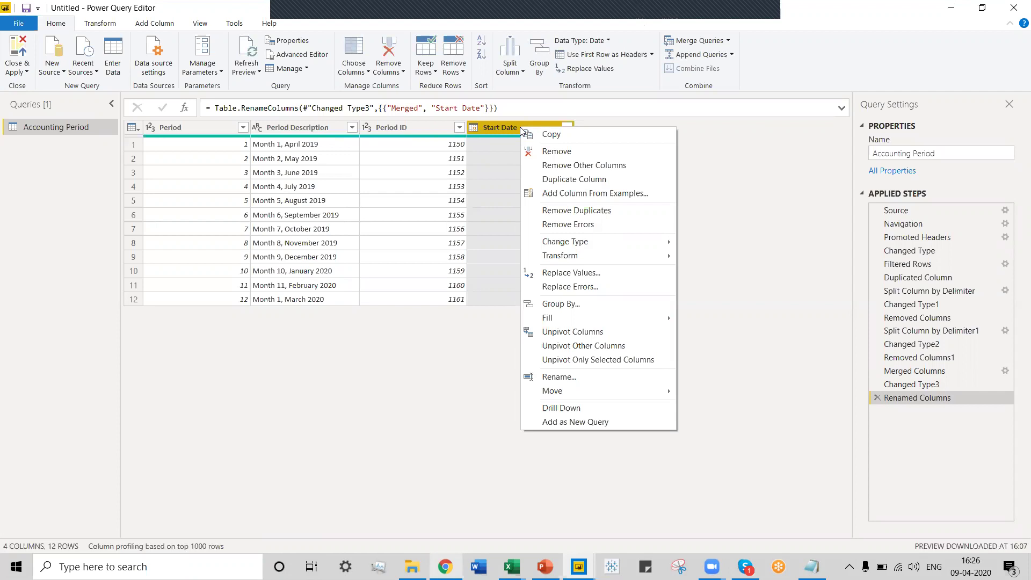
{"action": "left_click", "coordinate": [560, 179]}
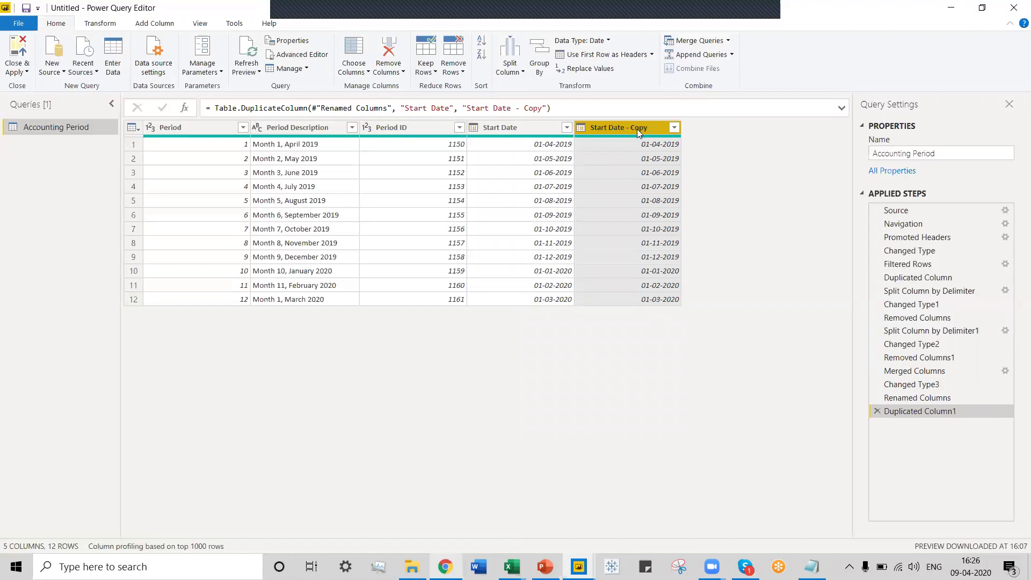
{"action": "left_click", "coordinate": [612, 223]}
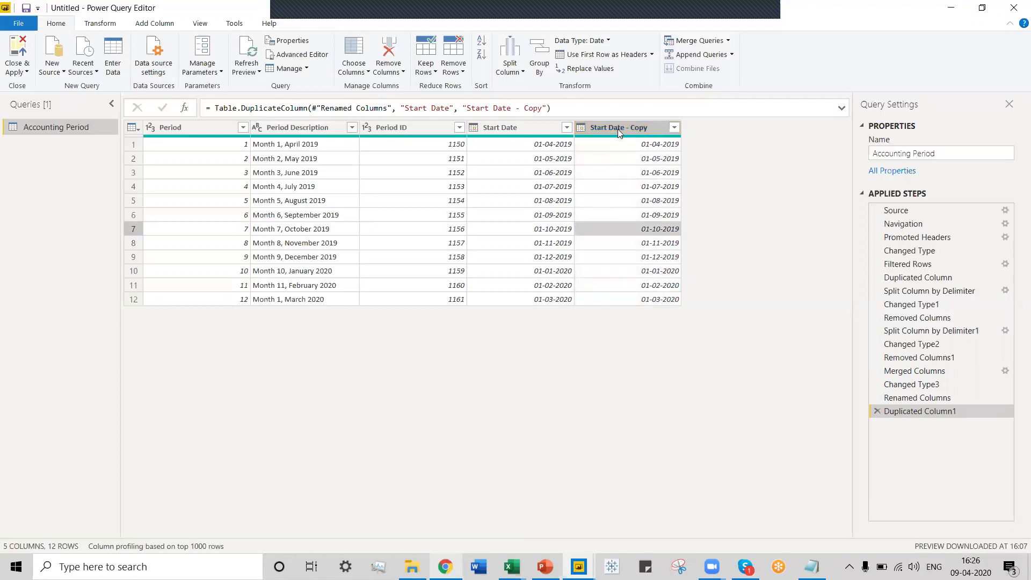
{"action": "left_click", "coordinate": [619, 129]}
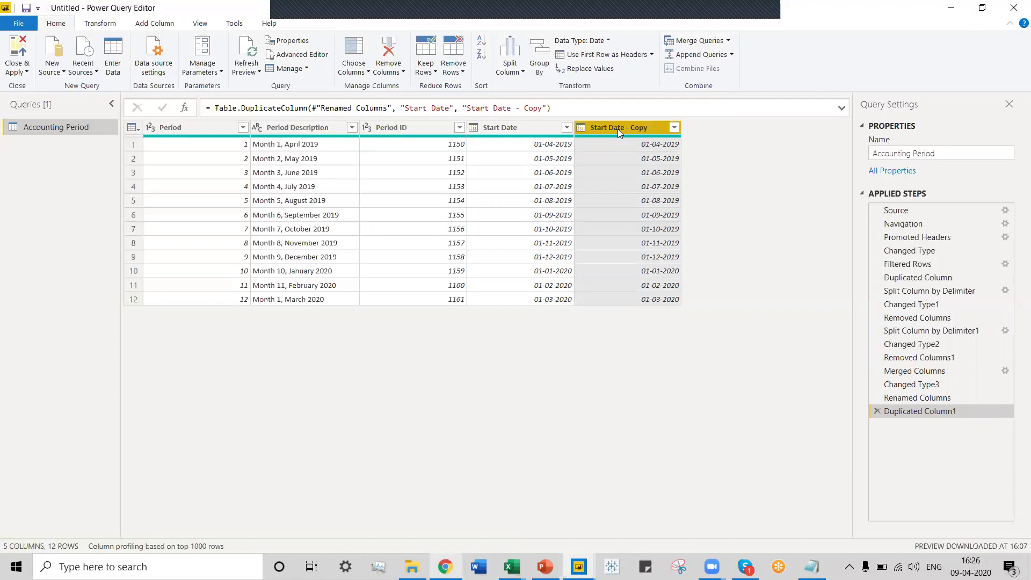
- Transform the Start Date - Copy dates to each month's end date with End of Month
{"action": "right_click", "coordinate": [620, 129]}
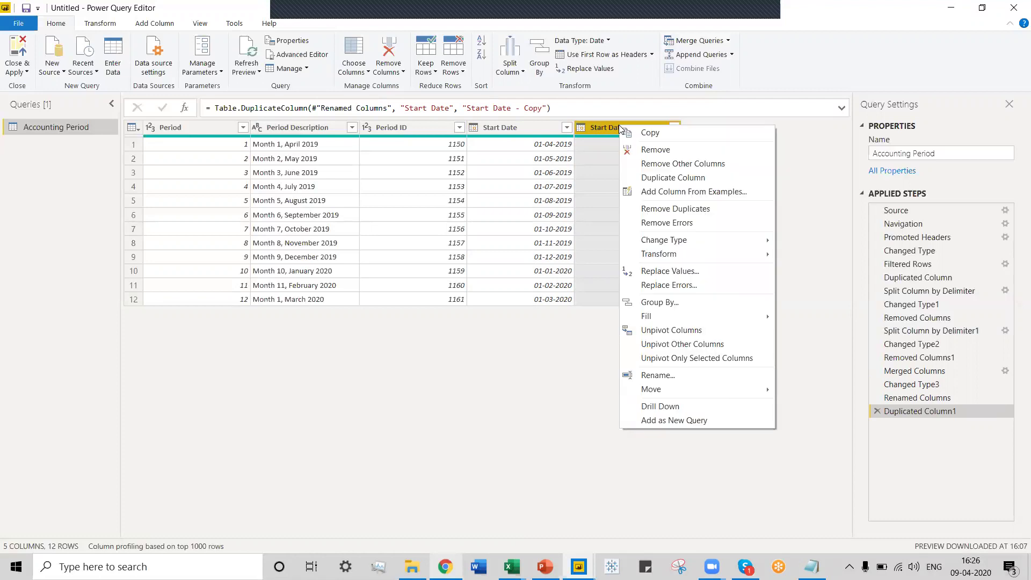
{"action": "mouse_move", "coordinate": [726, 257]}
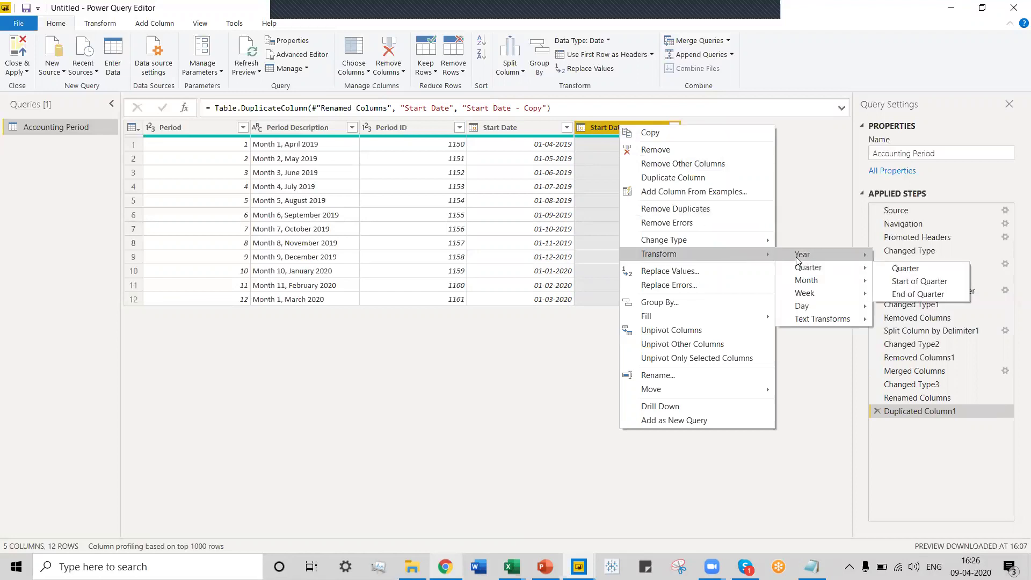
{"action": "mouse_move", "coordinate": [797, 257]}
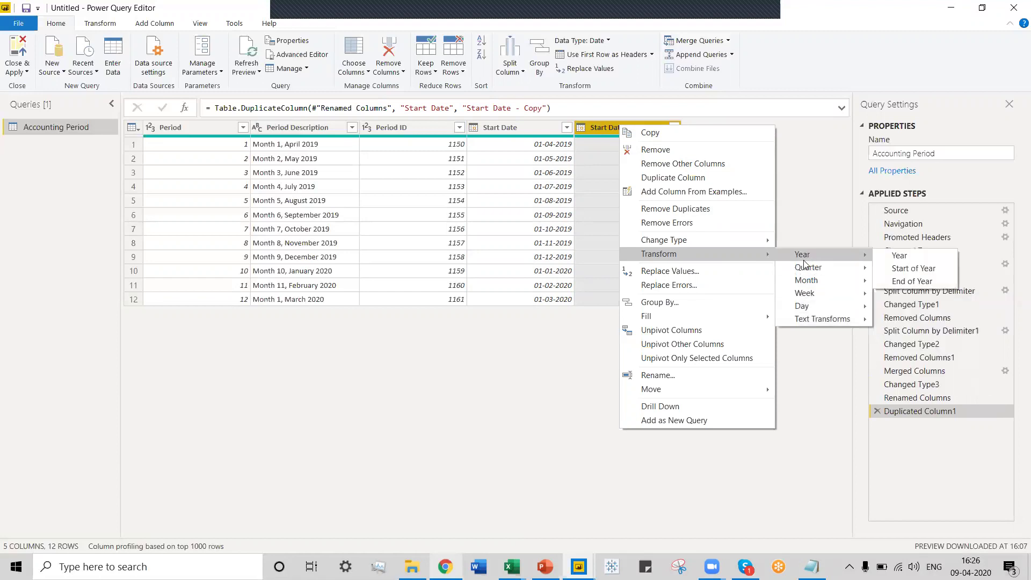
{"action": "mouse_move", "coordinate": [803, 311]}
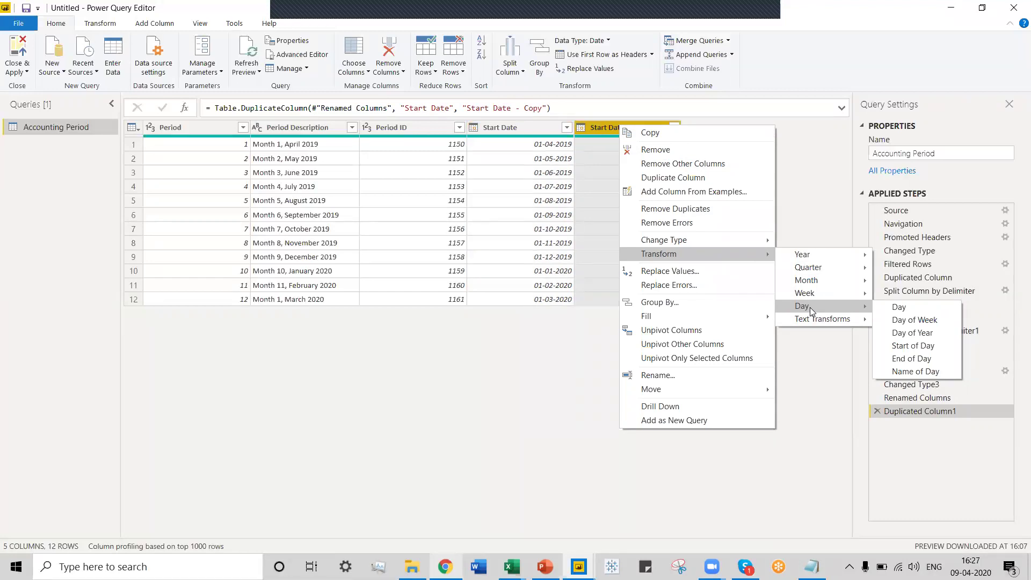
{"action": "mouse_move", "coordinate": [808, 286]}
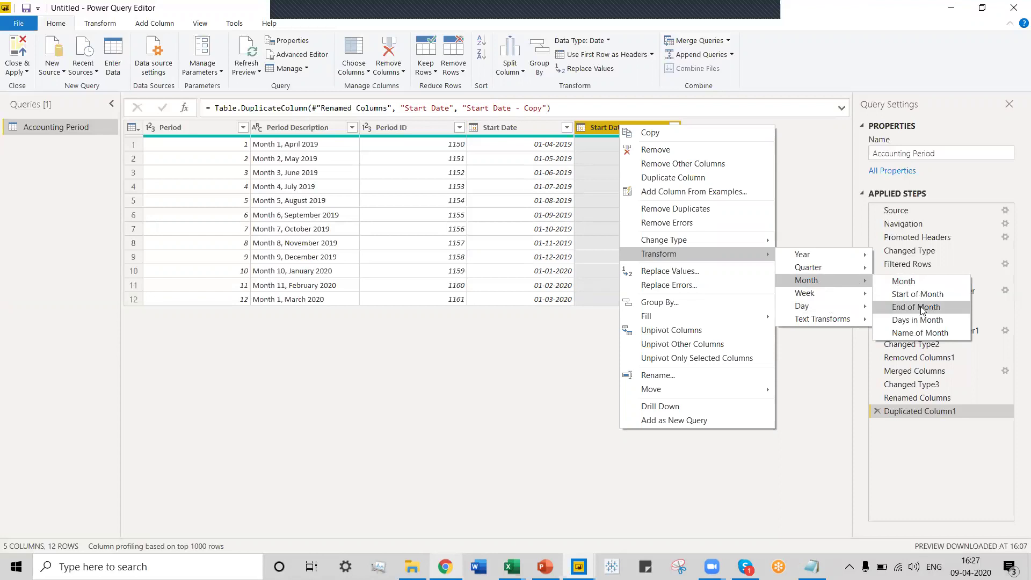
{"action": "left_click", "coordinate": [511, 338]}
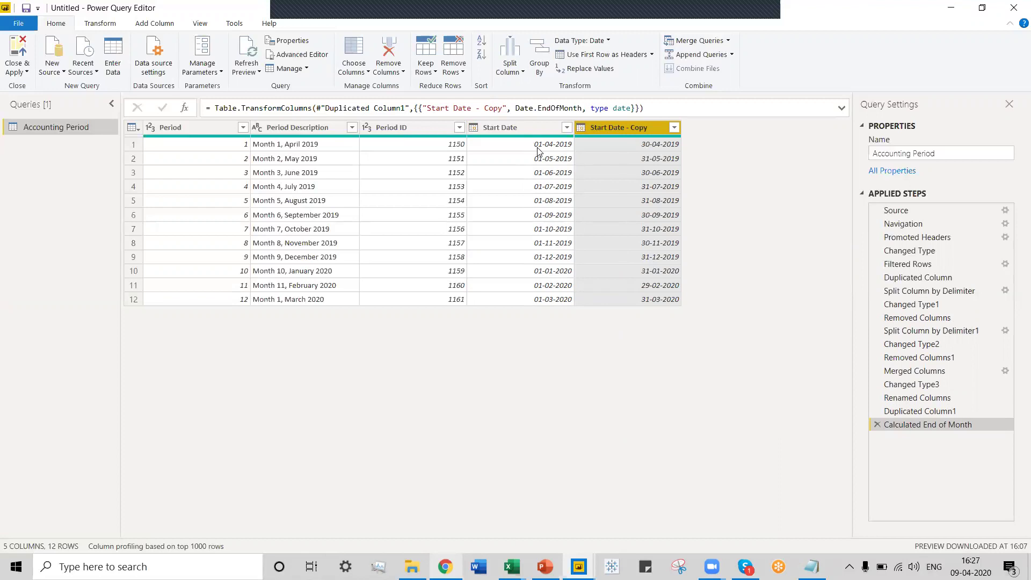
- Rename the Start Date - Copy column to End Date
{"action": "double_click", "coordinate": [631, 126]}
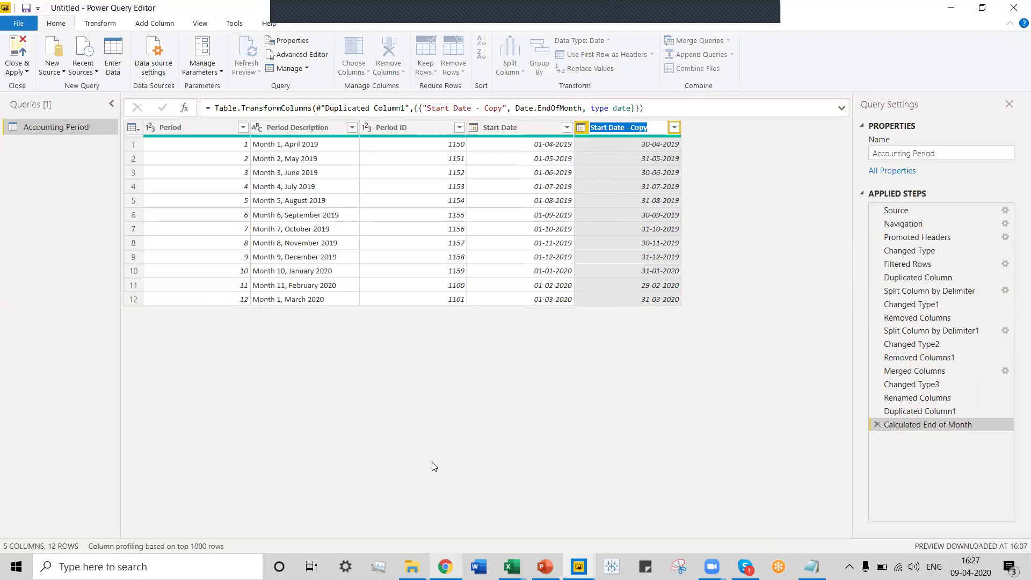
{"action": "type", "text": "End"}
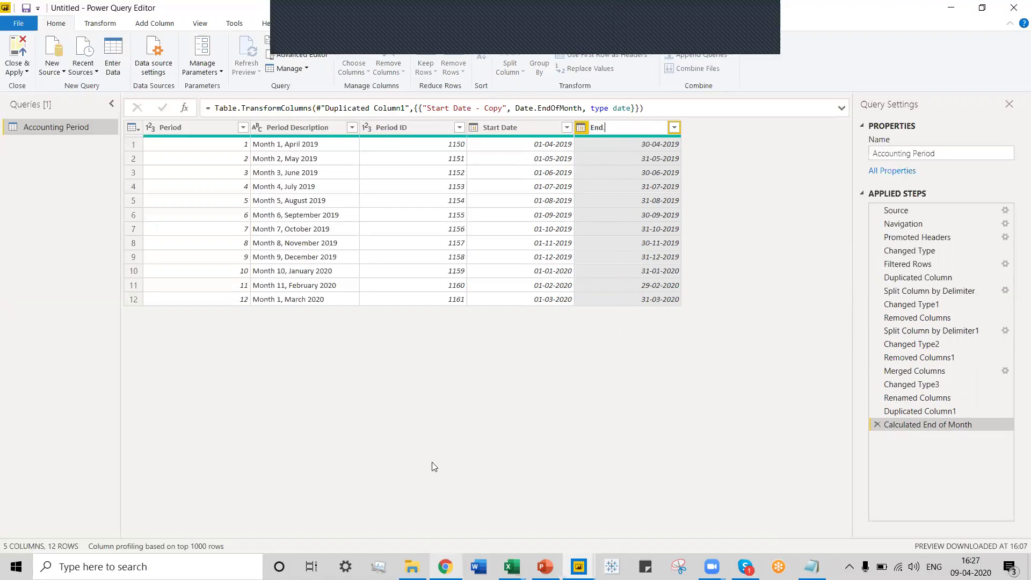
{"action": "type", "text": " Date"}
{"action": "key", "text": "Return"}
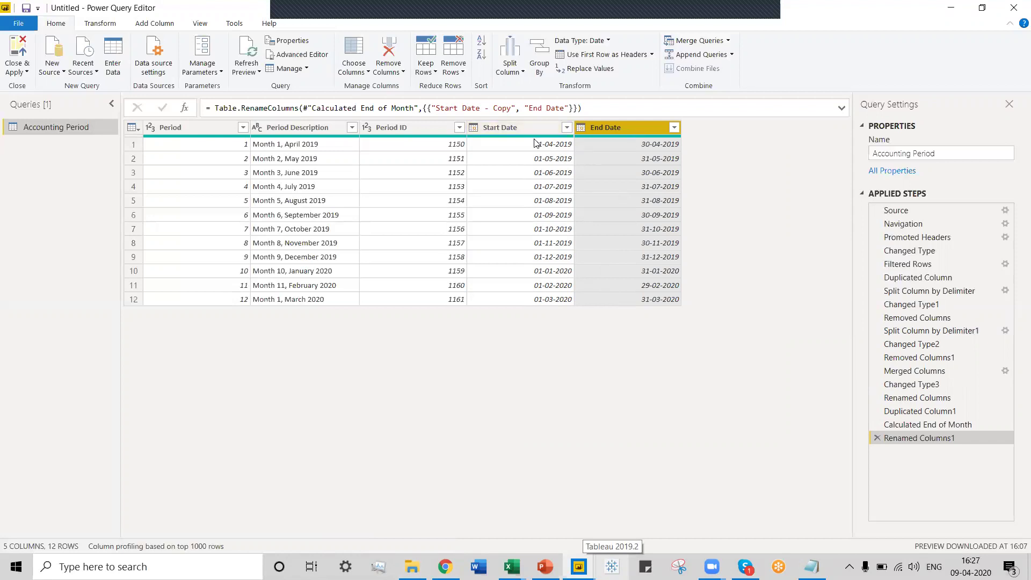
- Duplicate End Date and turn the End Date - Copy column into days in each month (29–31)
{"action": "right_click", "coordinate": [633, 129]}
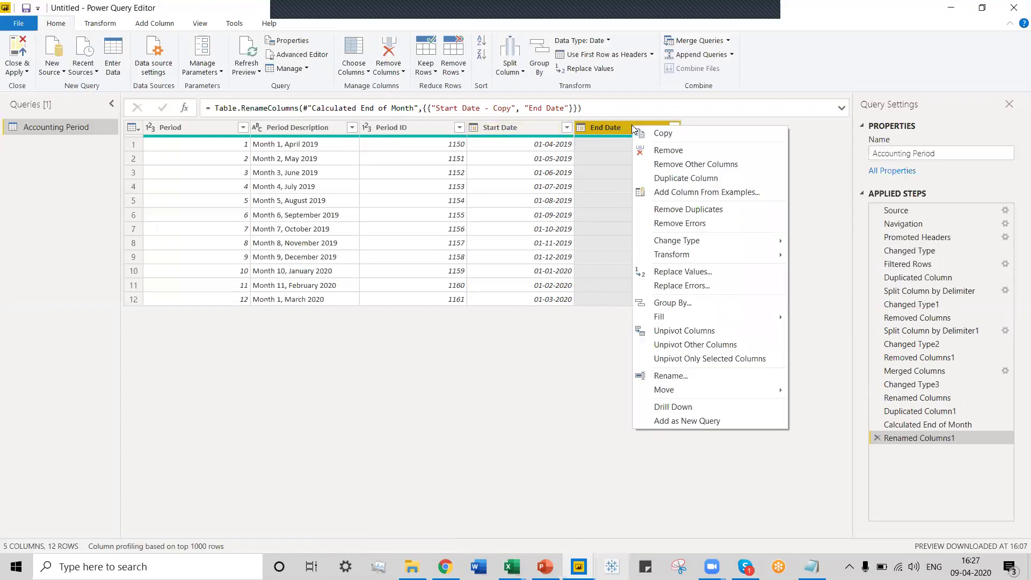
{"action": "left_click", "coordinate": [675, 179]}
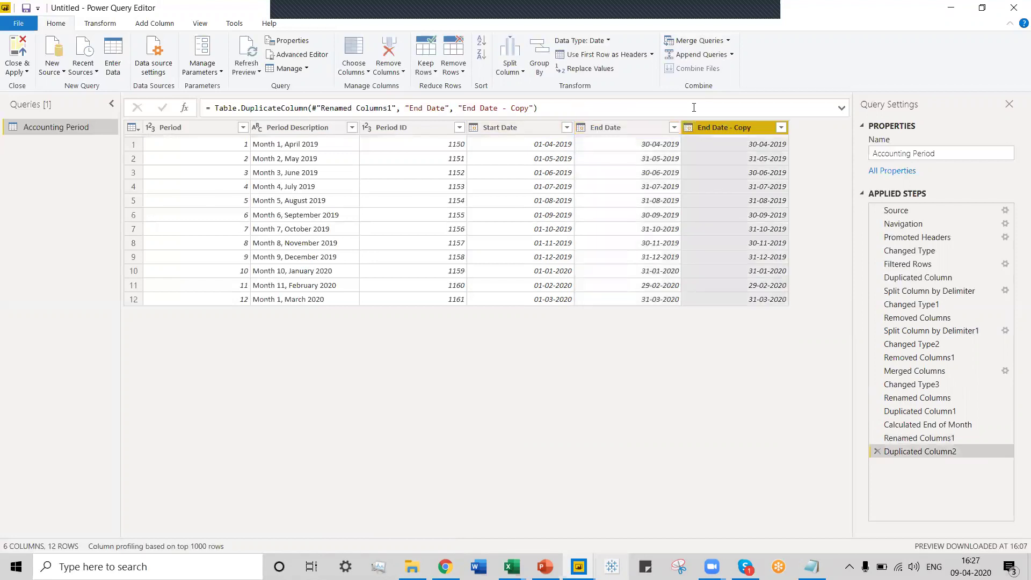
{"action": "right_click", "coordinate": [707, 127]}
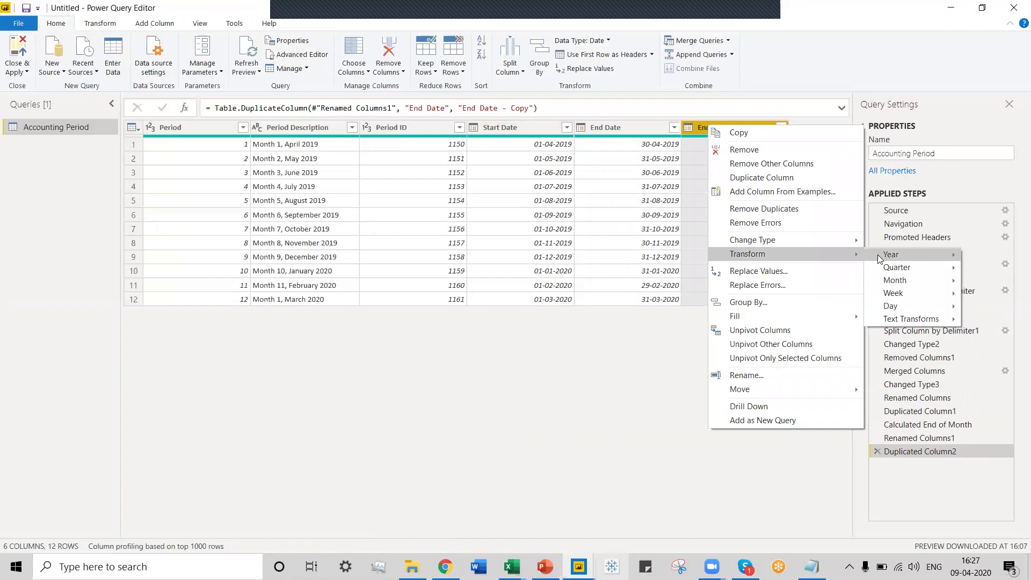
{"action": "mouse_move", "coordinate": [911, 308]}
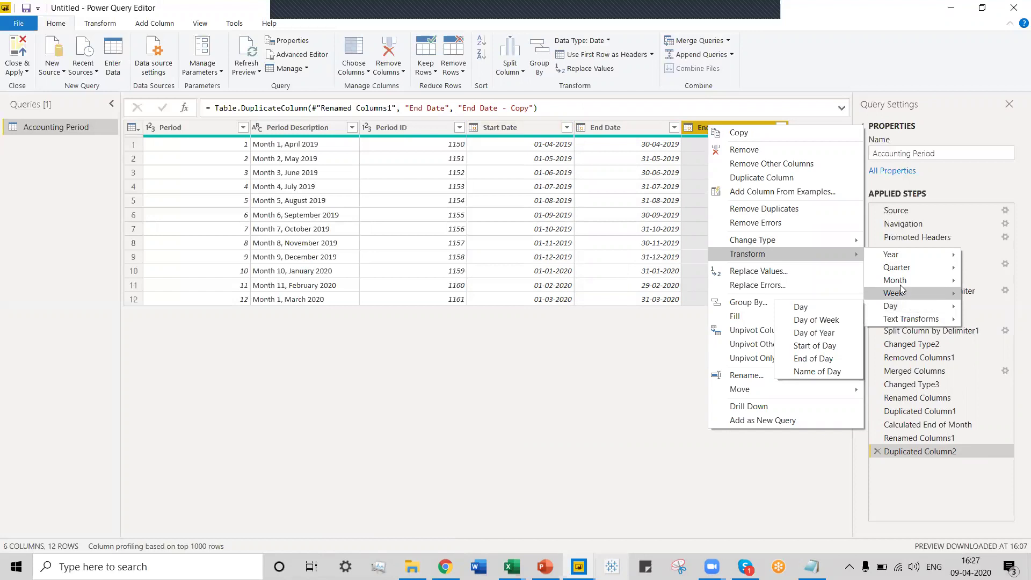
{"action": "mouse_move", "coordinate": [899, 282]}
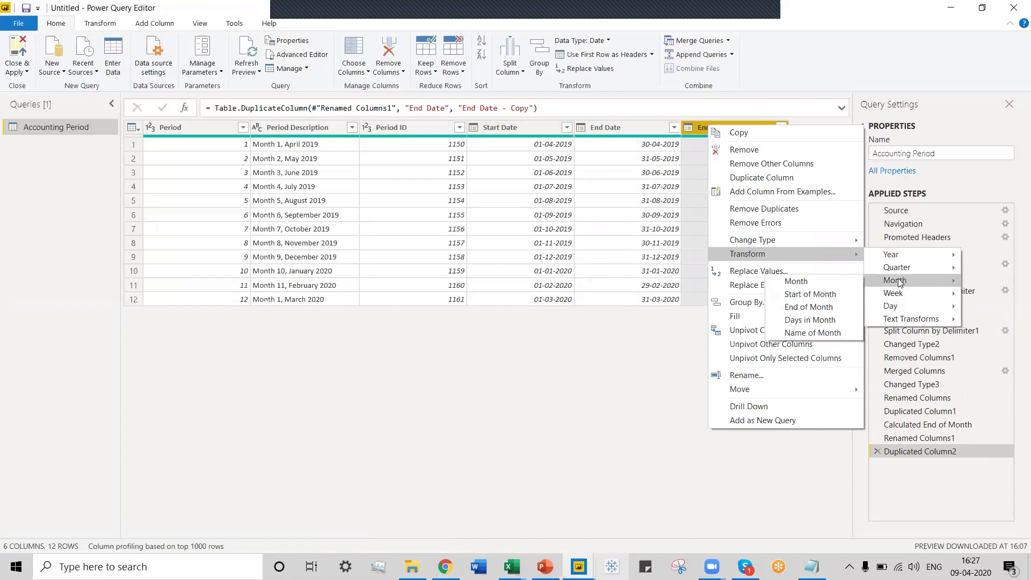
{"action": "left_click", "coordinate": [817, 319]}
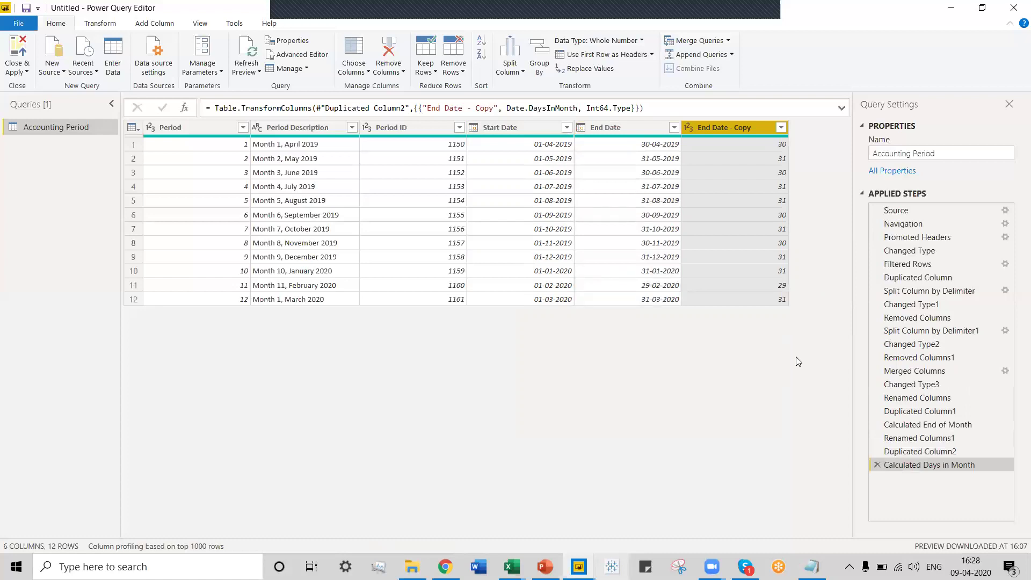
{"action": "double_click", "coordinate": [725, 127]}
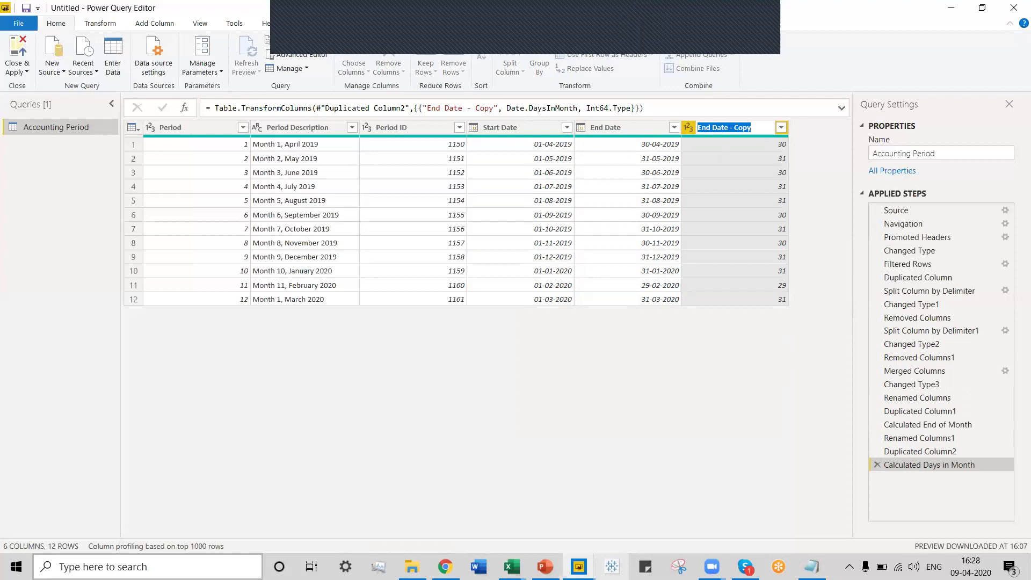
- Rename the End Date - Copy day-count column to Days in Month
{"action": "type", "text": "Days in Month"}
{"action": "key", "text": "Return"}
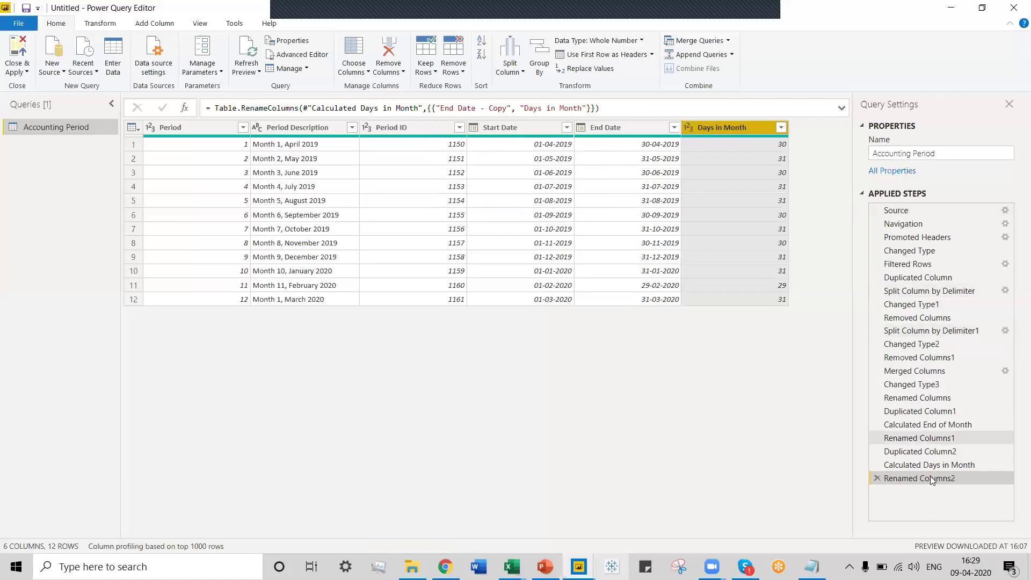
- Close & Apply to load the Accounting Period query into the report
{"action": "left_click", "coordinate": [27, 73]}
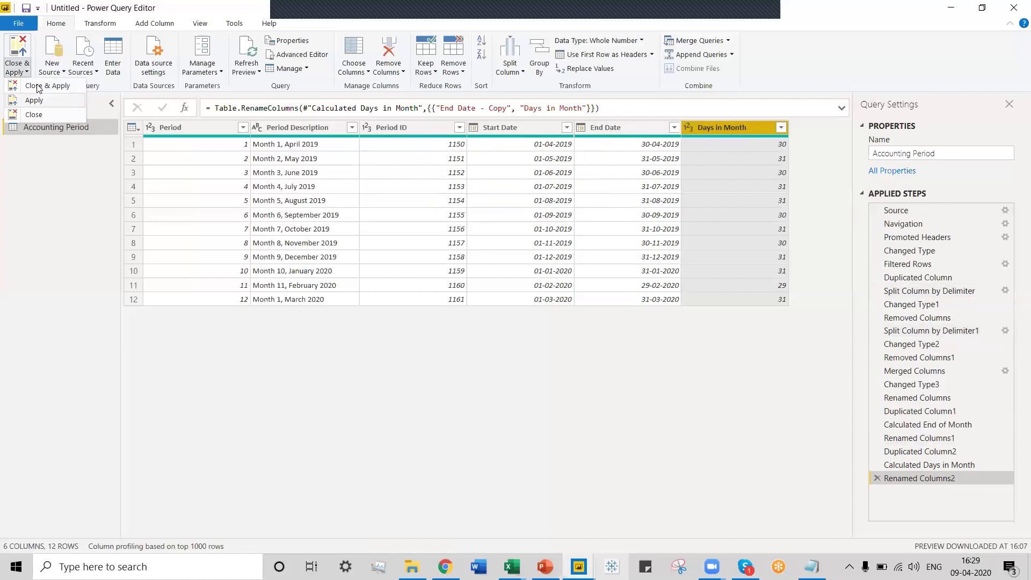
{"action": "left_click", "coordinate": [38, 87]}
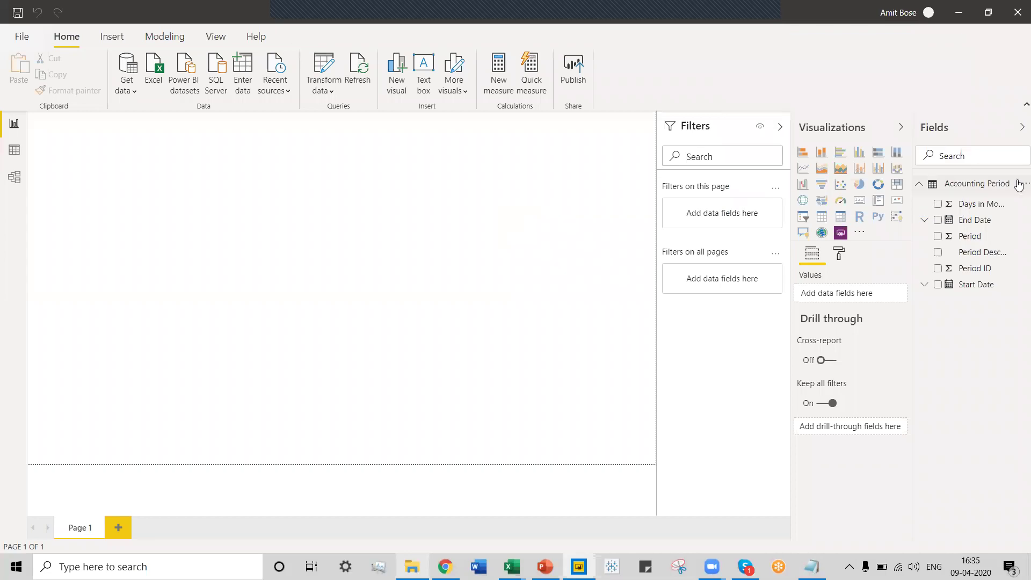
- Add a table visual with Start Date, End Date and Days in Month, placing Days in Month last
{"action": "left_click", "coordinate": [823, 221]}
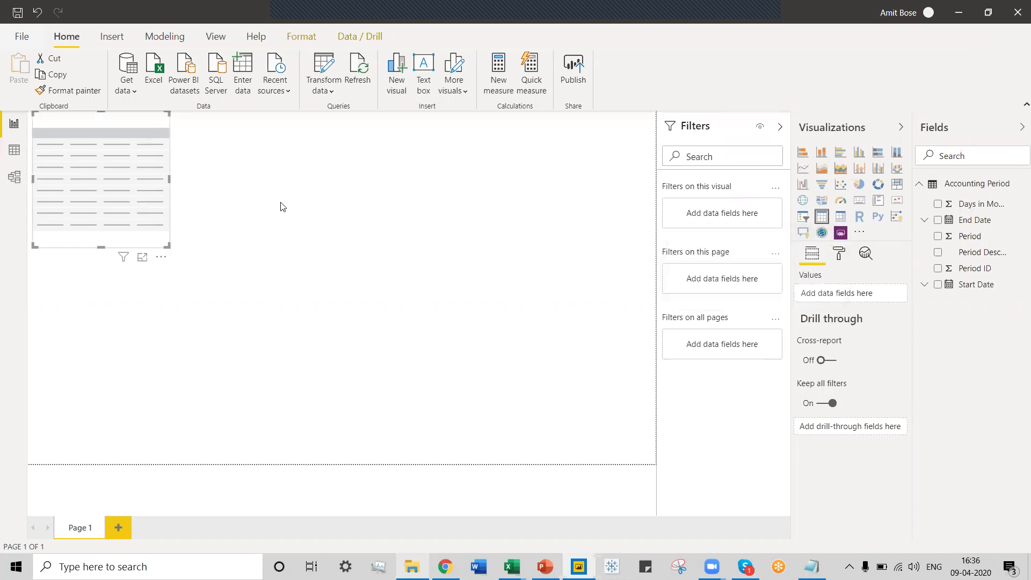
{"action": "left_click_drag", "start_coordinate": [911, 244], "coordinate": [843, 291]}
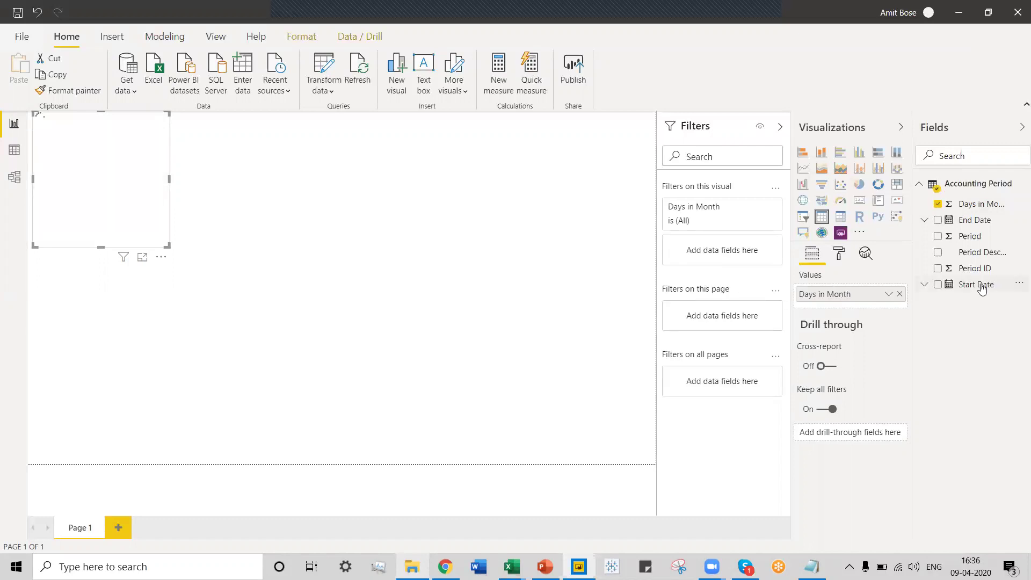
{"action": "left_click_drag", "start_coordinate": [834, 308], "coordinate": [855, 308]}
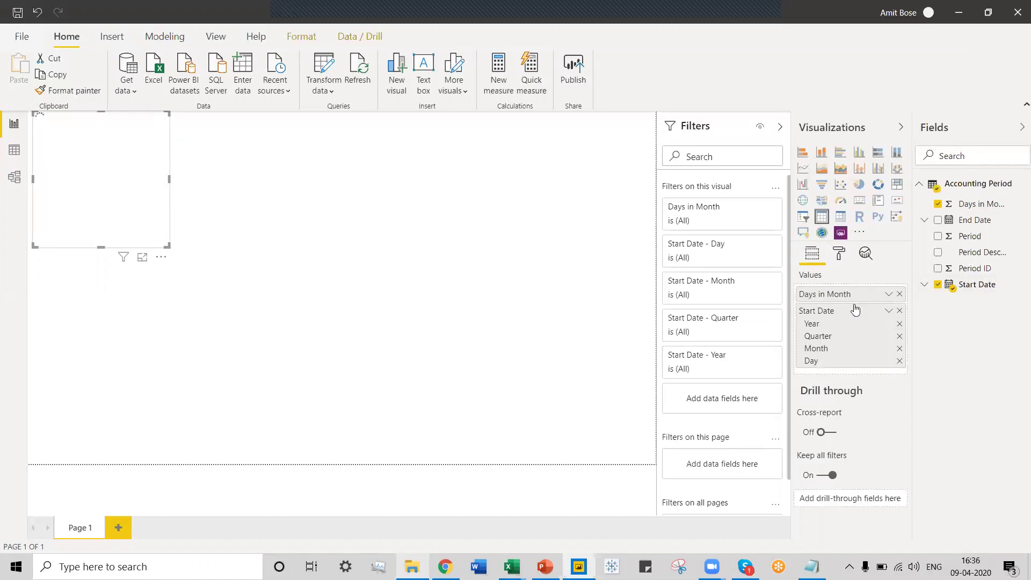
{"action": "left_click", "coordinate": [888, 311]}
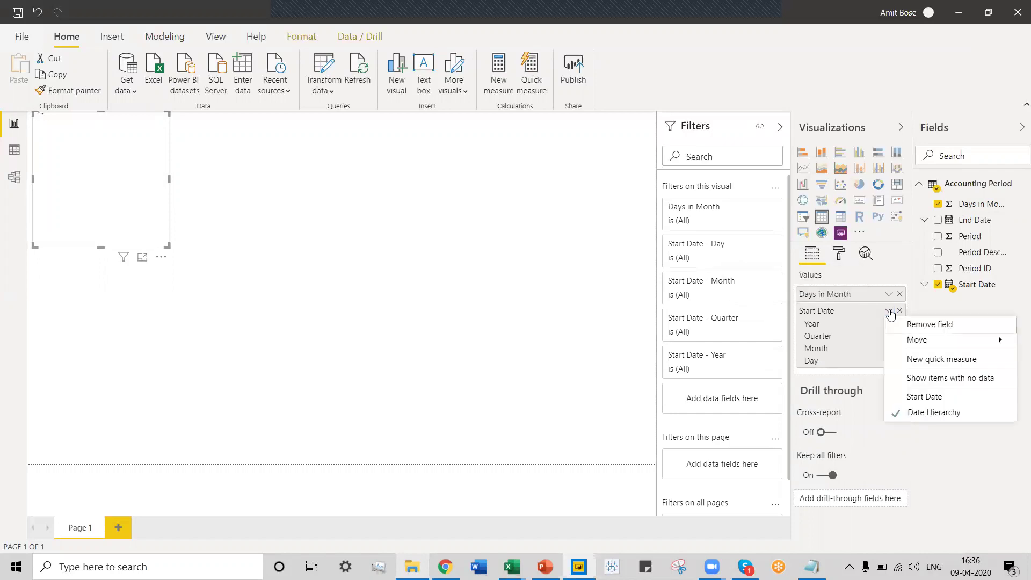
{"action": "left_click", "coordinate": [960, 476]}
{"action": "left_click_drag", "start_coordinate": [967, 220], "coordinate": [839, 369]}
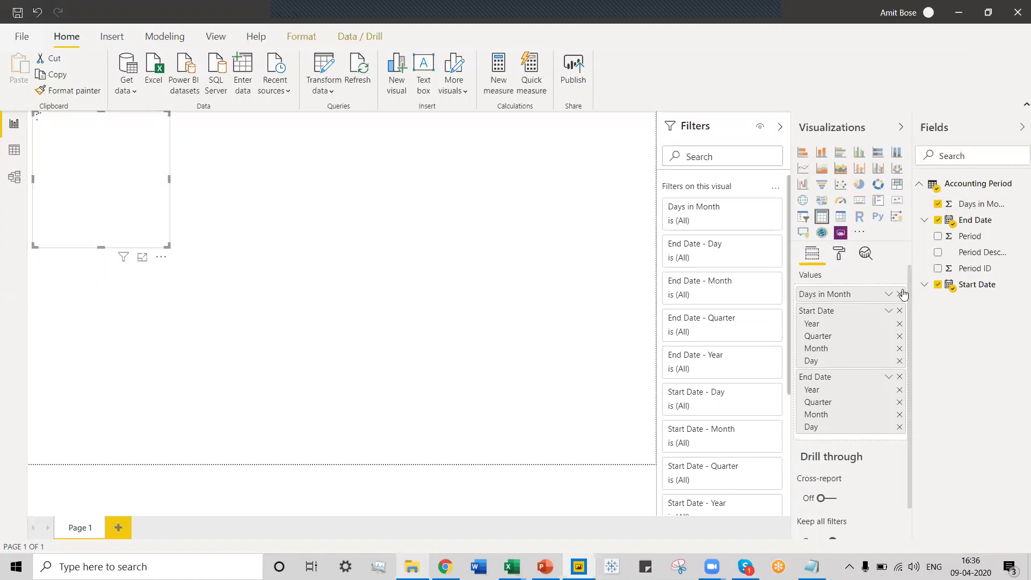
{"action": "left_click_drag", "start_coordinate": [849, 292], "coordinate": [853, 436]}
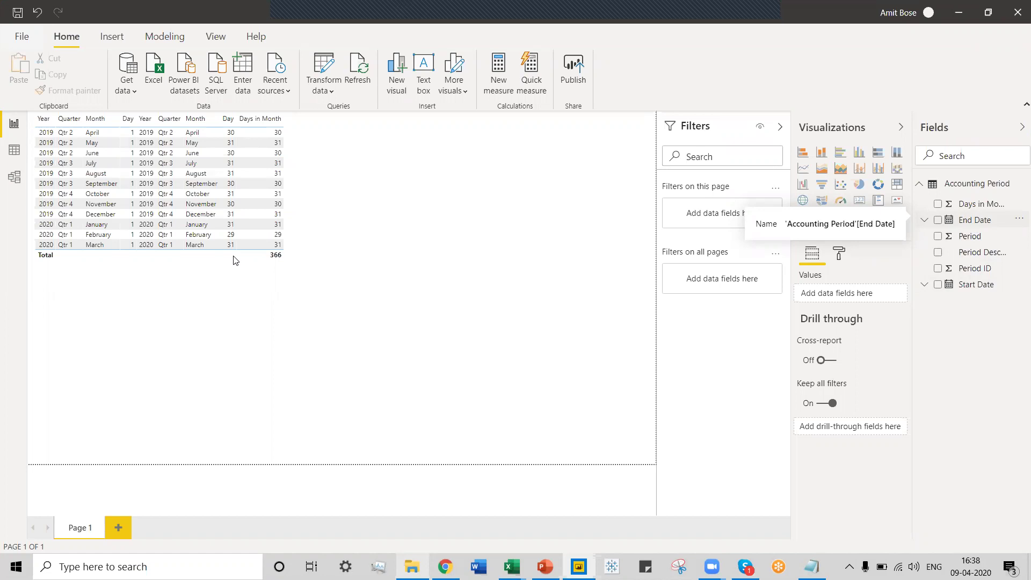
- Select the table's End Date field and apply the first date format from the Column tools ribbon
{"action": "left_click", "coordinate": [307, 127]}
{"action": "left_click", "coordinate": [972, 223]}
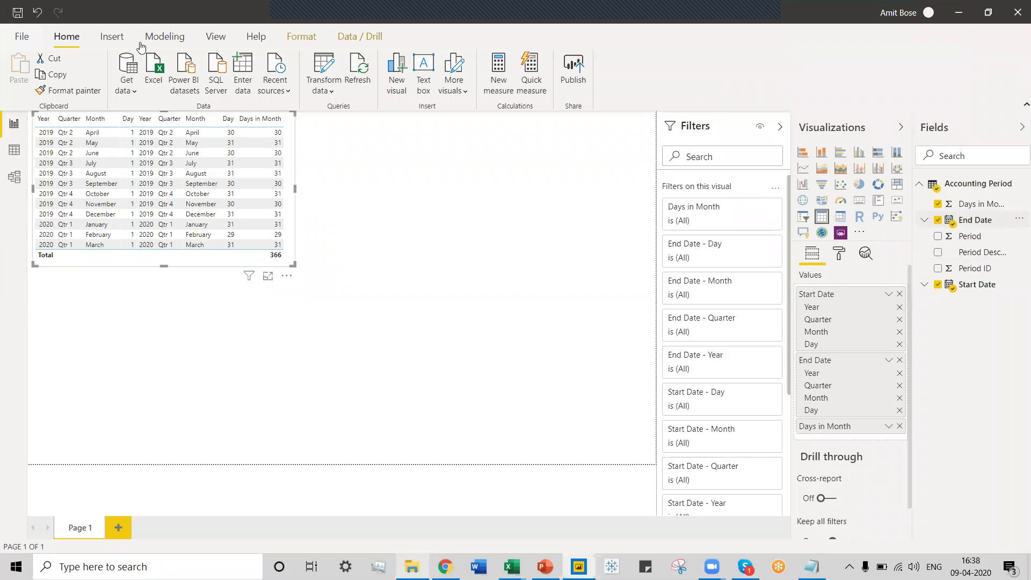
{"action": "left_click", "coordinate": [177, 43]}
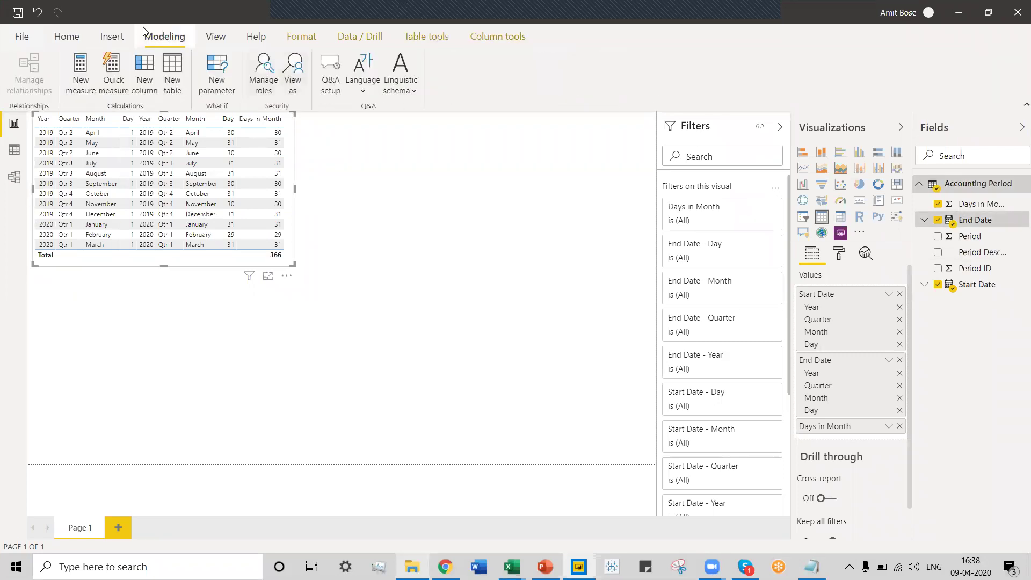
{"action": "left_click", "coordinate": [67, 36]}
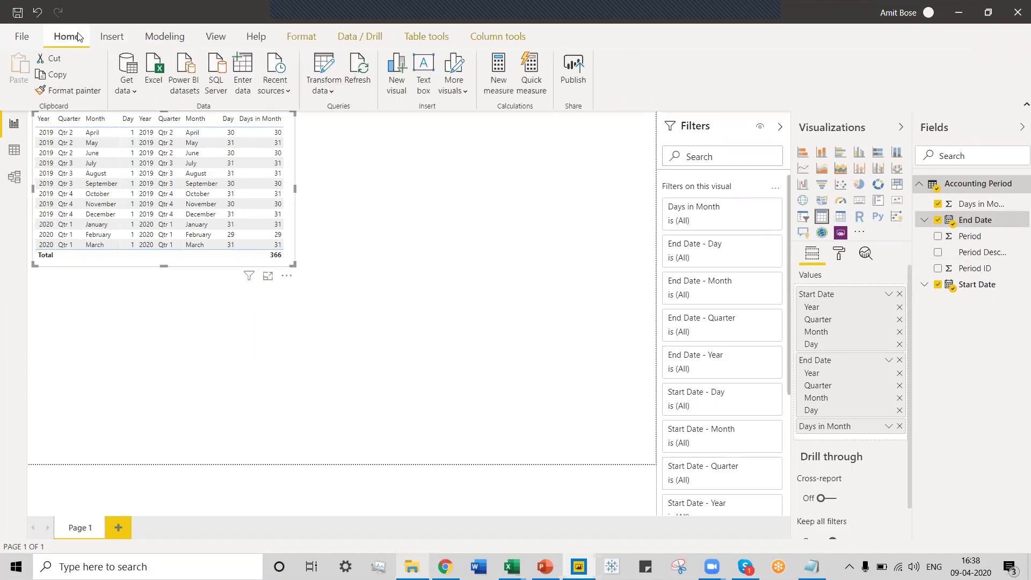
{"action": "left_click", "coordinate": [112, 36]}
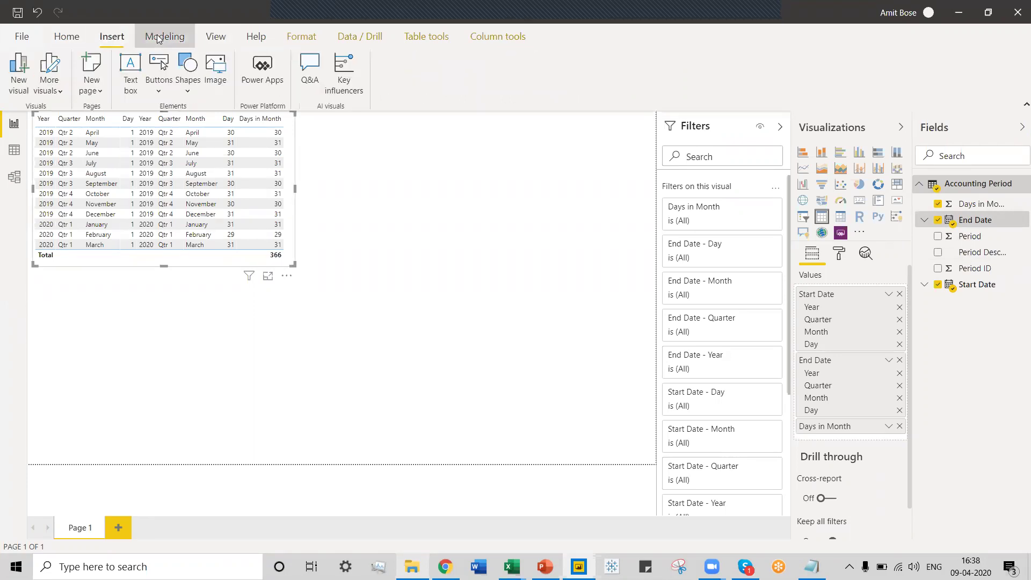
{"action": "left_click", "coordinate": [159, 38]}
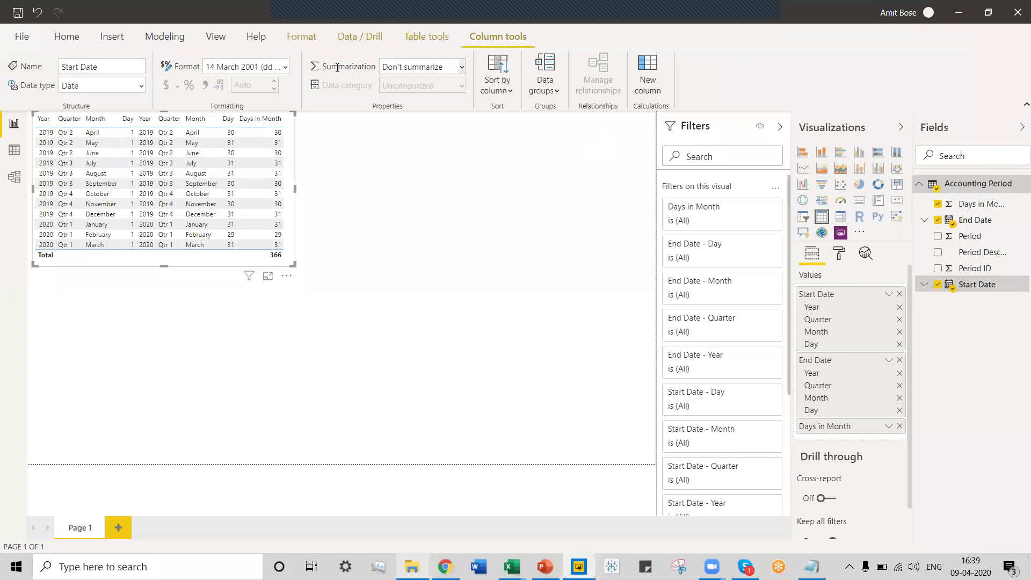
{"action": "left_click", "coordinate": [288, 68]}
{"action": "left_click", "coordinate": [282, 108]}
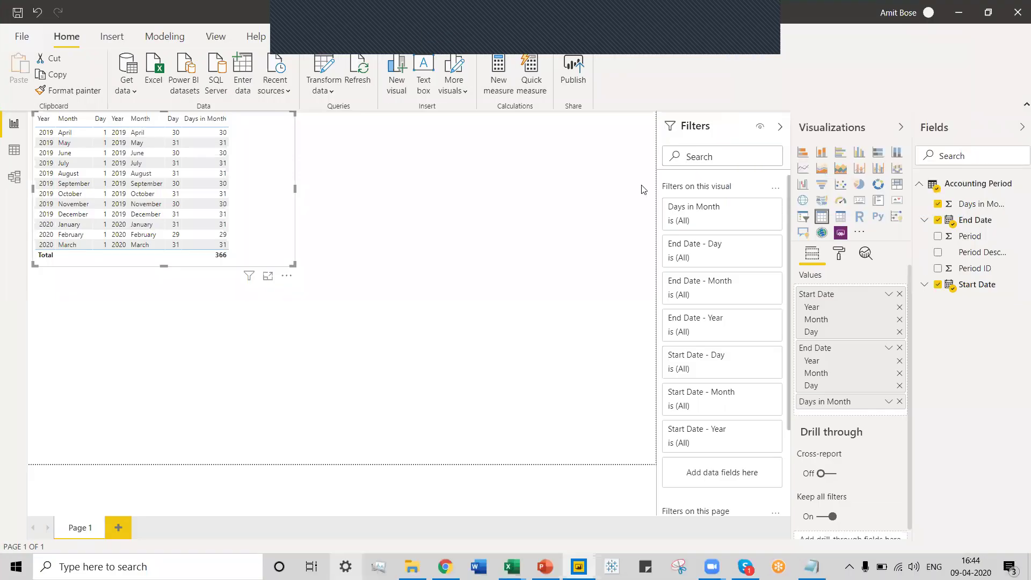
- Switch Start Date and End Date in Values from Date Hierarchy to plain date fields
{"action": "left_click", "coordinate": [888, 295]}
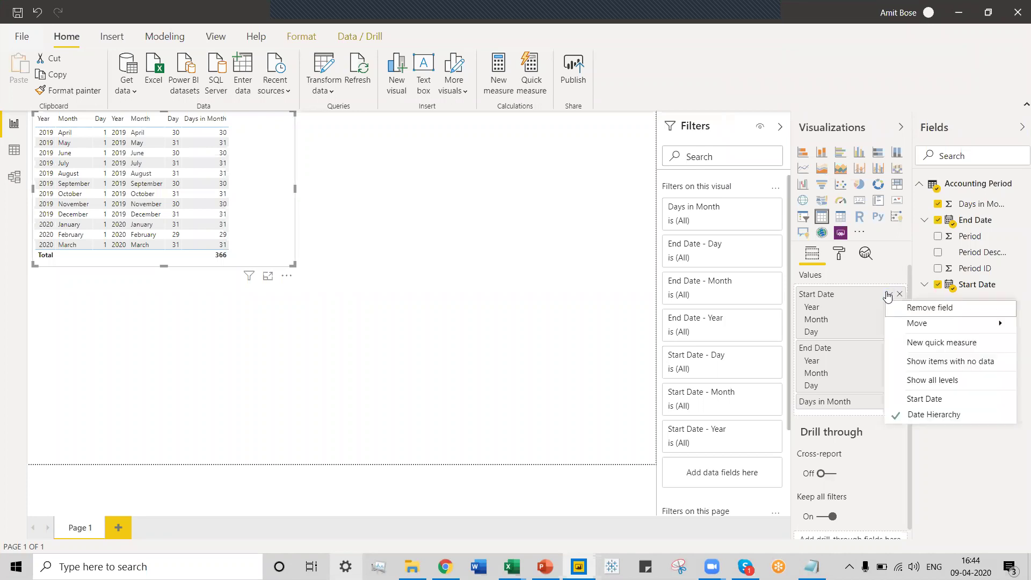
{"action": "left_click", "coordinate": [919, 401]}
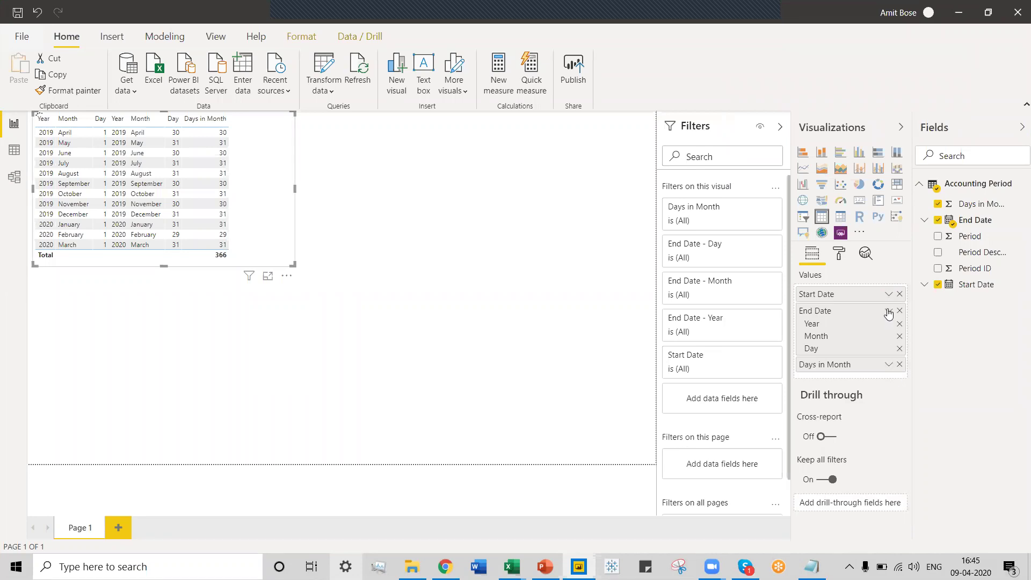
{"action": "left_click", "coordinate": [889, 312]}
{"action": "left_click", "coordinate": [915, 412]}
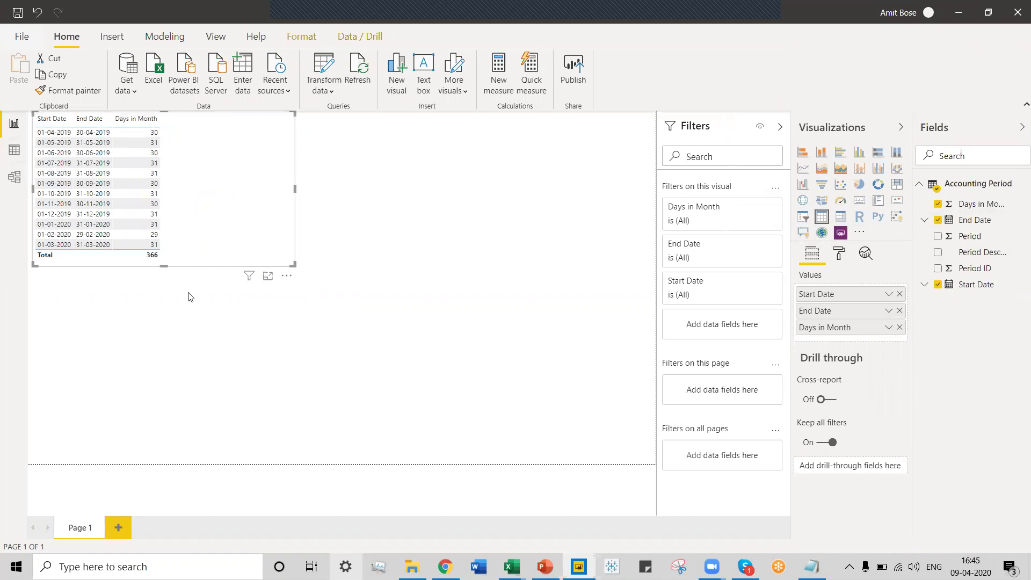
- Narrow the table visual, show it in focus mode, and sort it ascending by Start Date
{"action": "left_click_drag", "start_coordinate": [295, 188], "coordinate": [285, 190]}
{"action": "left_click", "coordinate": [327, 337]}
{"action": "mouse_move", "coordinate": [108, 142]}
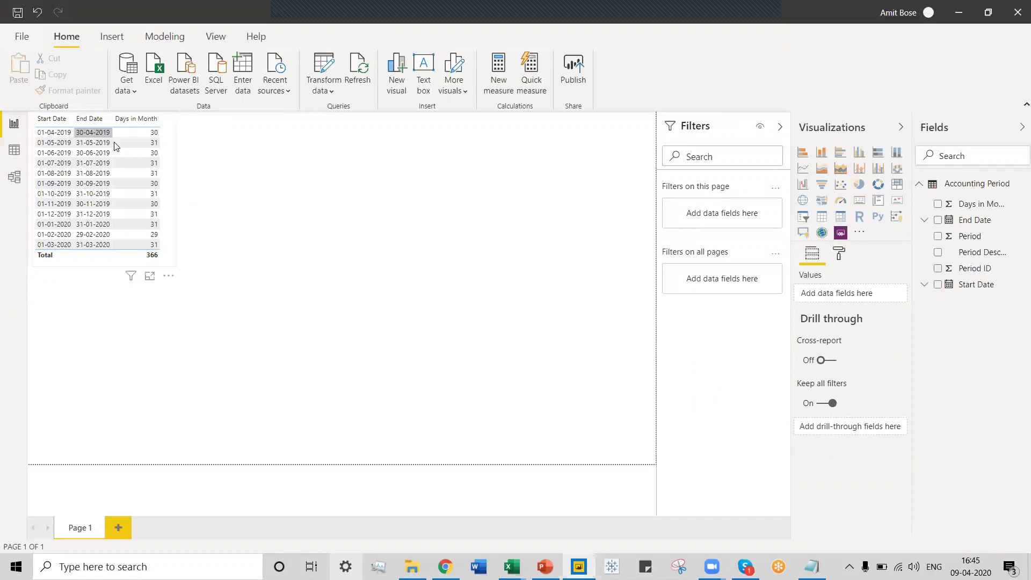
{"action": "left_click", "coordinate": [150, 276]}
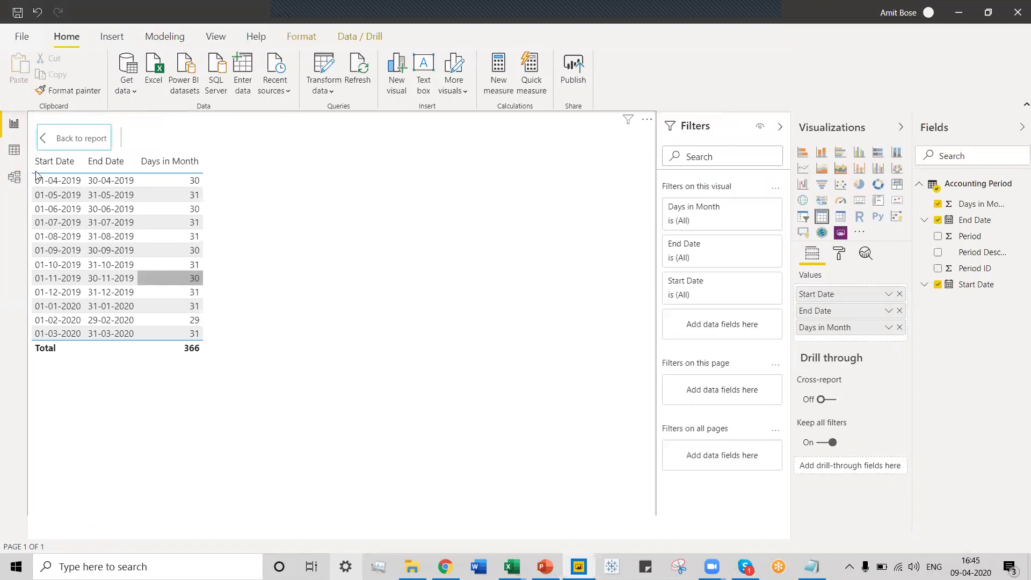
{"action": "left_click", "coordinate": [51, 162]}
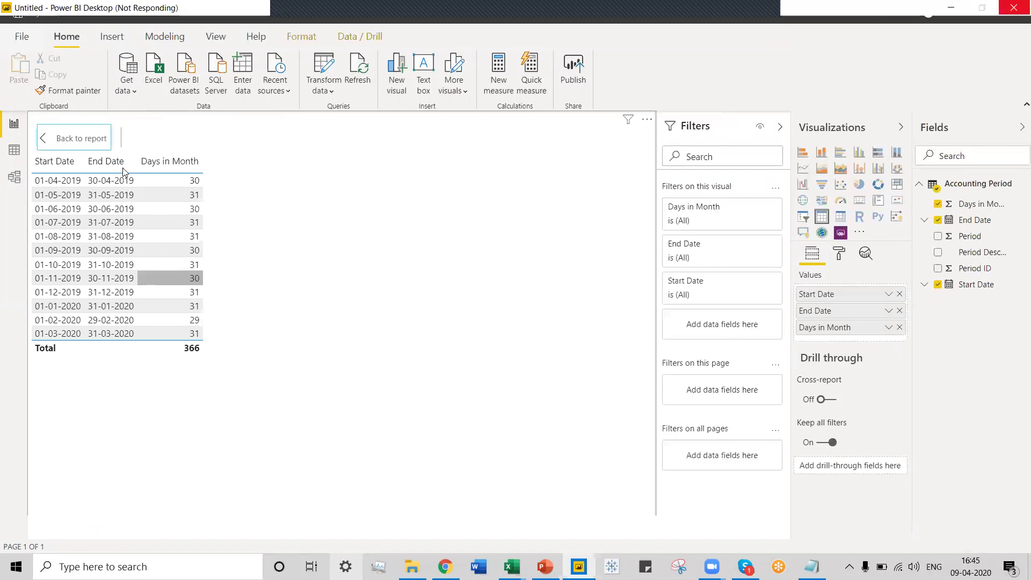